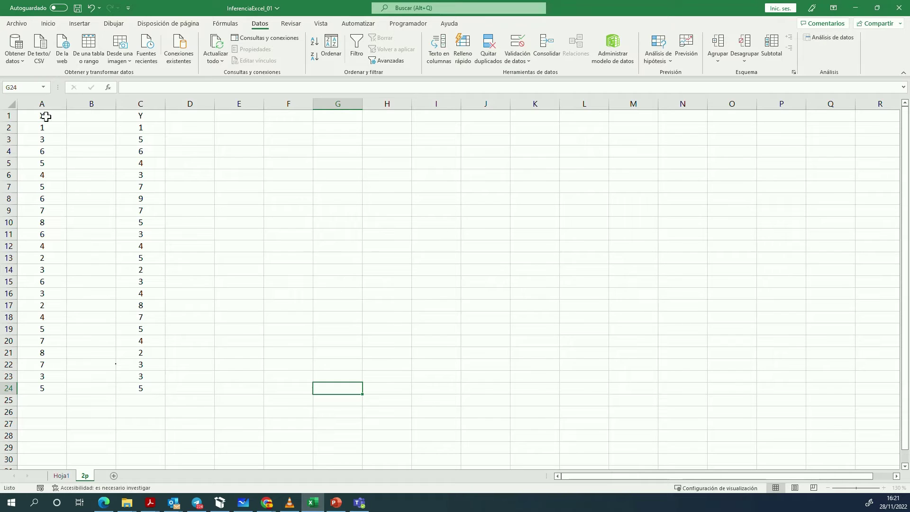
Highlight the X sample in column A and the Y sample in column C, down to row 24, to review the data
left_click_drag(46, 116, 40, 386)
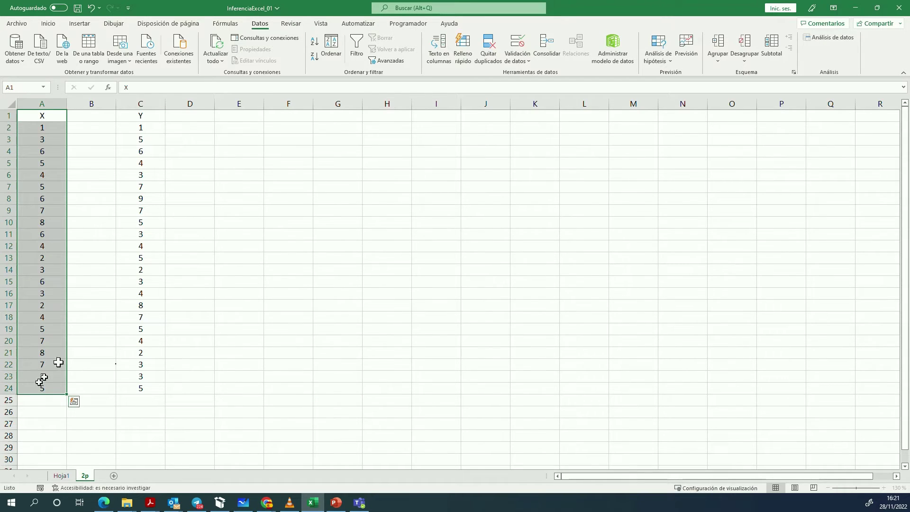
left_click_drag(51, 127, 47, 388)
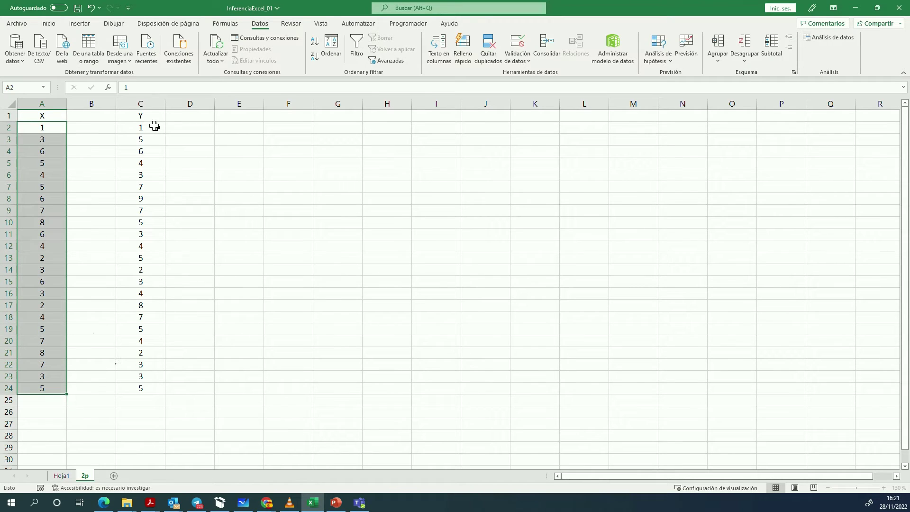
left_click_drag(155, 124, 140, 386)
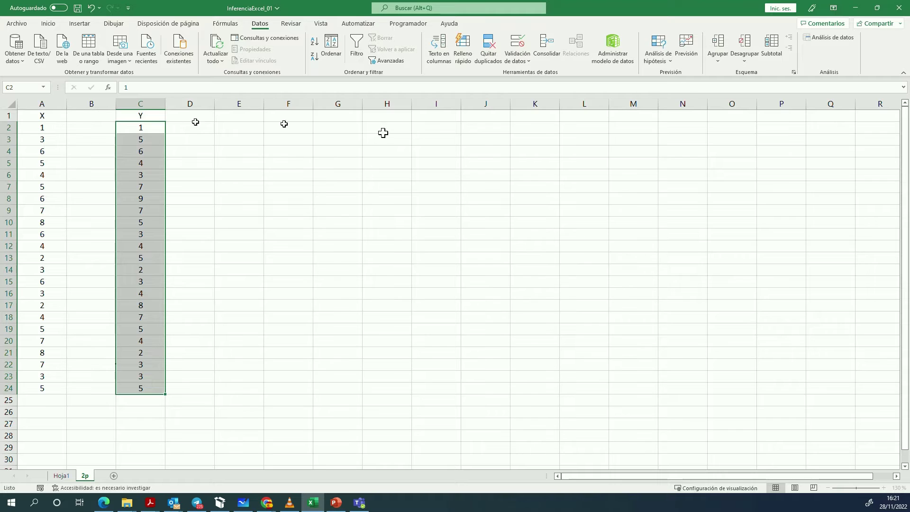
left_click(703, 161)
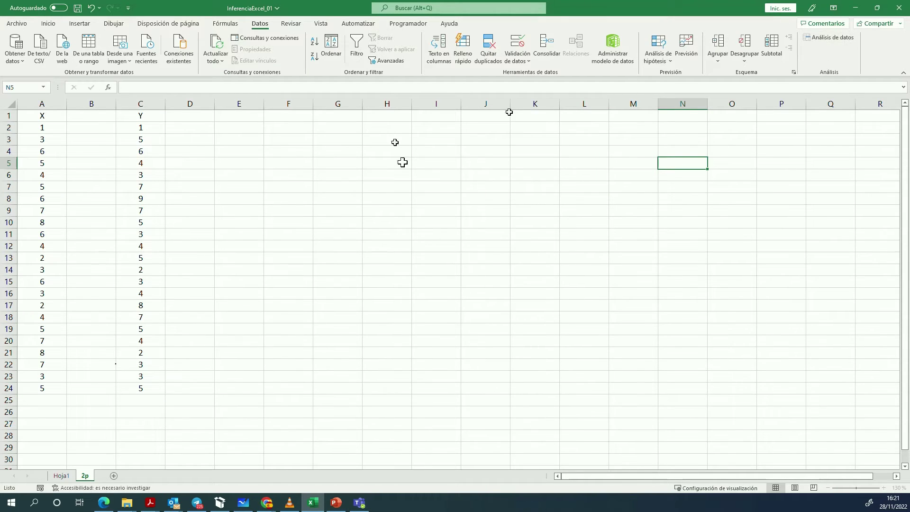
Open the Data Analysis tools and examine the two-sample t-tests for equal and unequal variances and the z-test for means
left_click(824, 42)
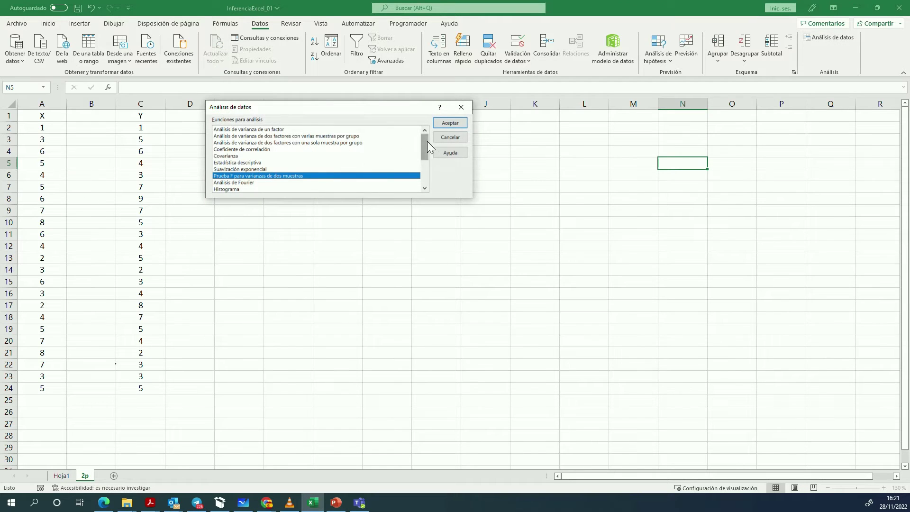
left_click_drag(426, 141, 417, 175)
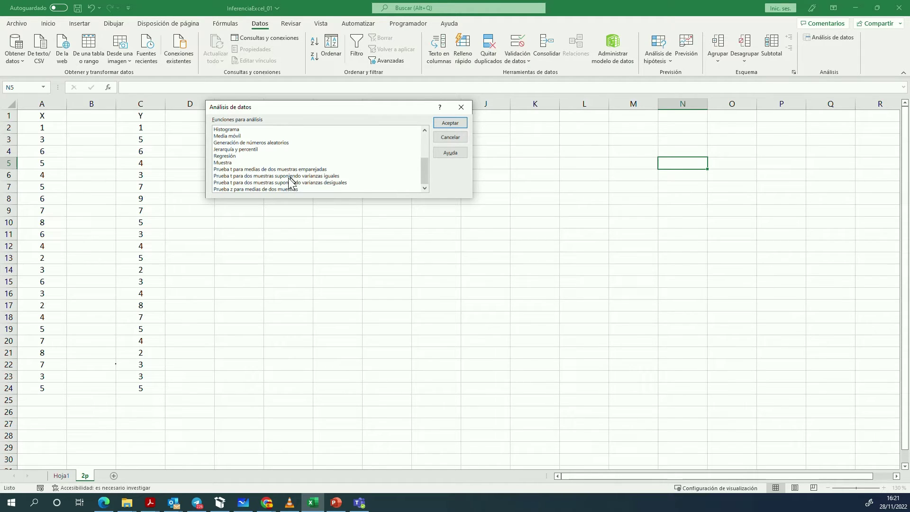
left_click(251, 176)
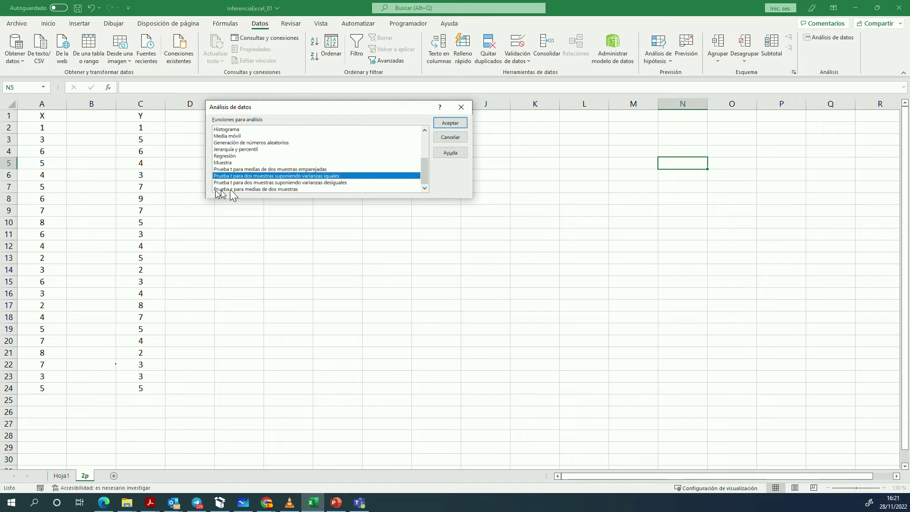
left_click(344, 184)
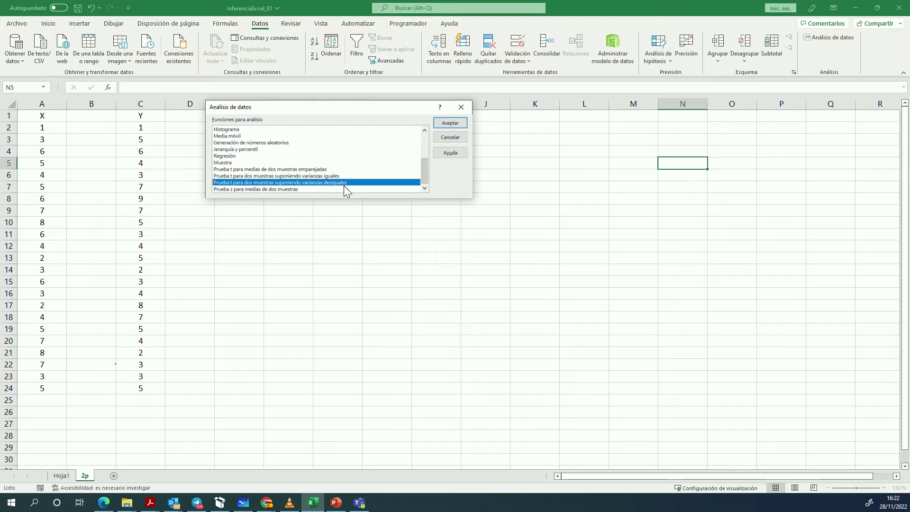
left_click(246, 189)
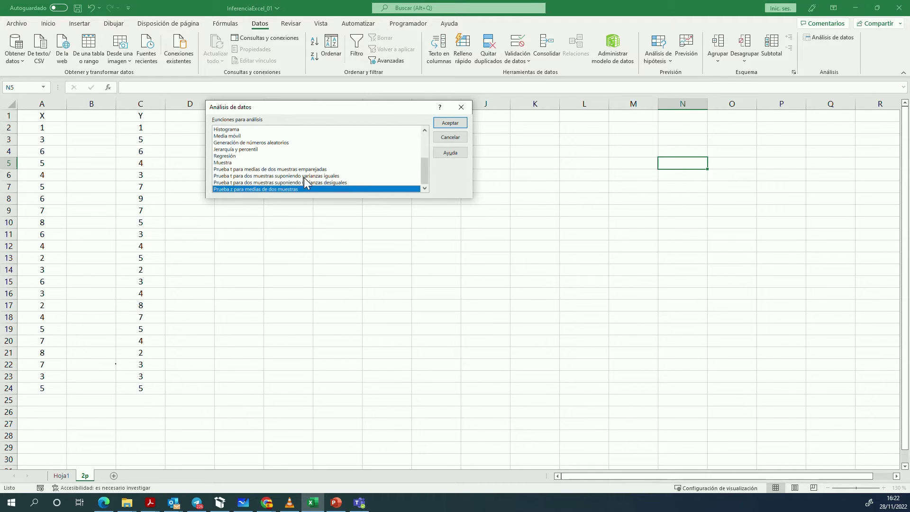
left_click(346, 176)
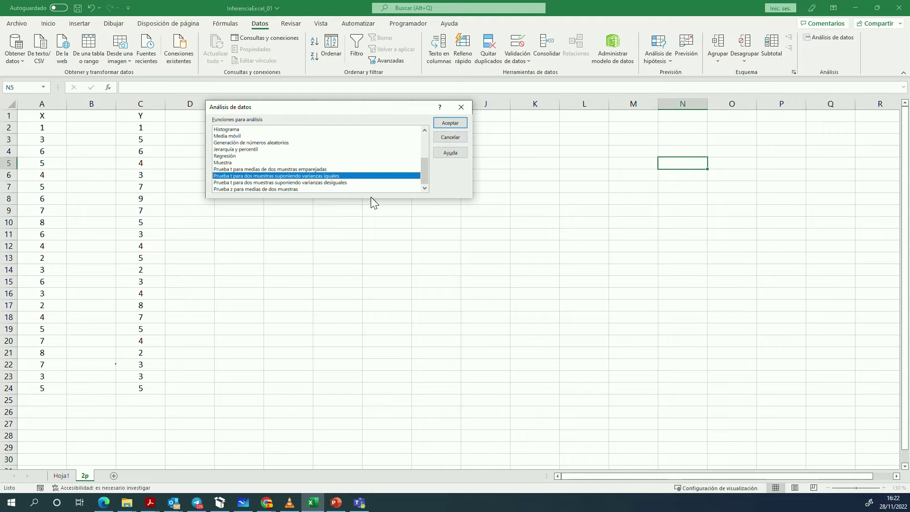
left_click(274, 182)
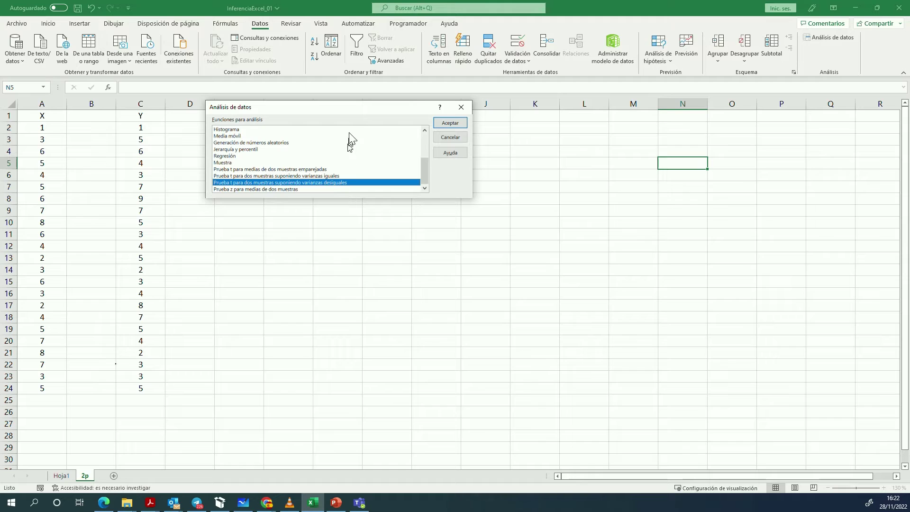
left_click(327, 176)
left_click(323, 182)
left_click_drag(424, 168, 425, 155)
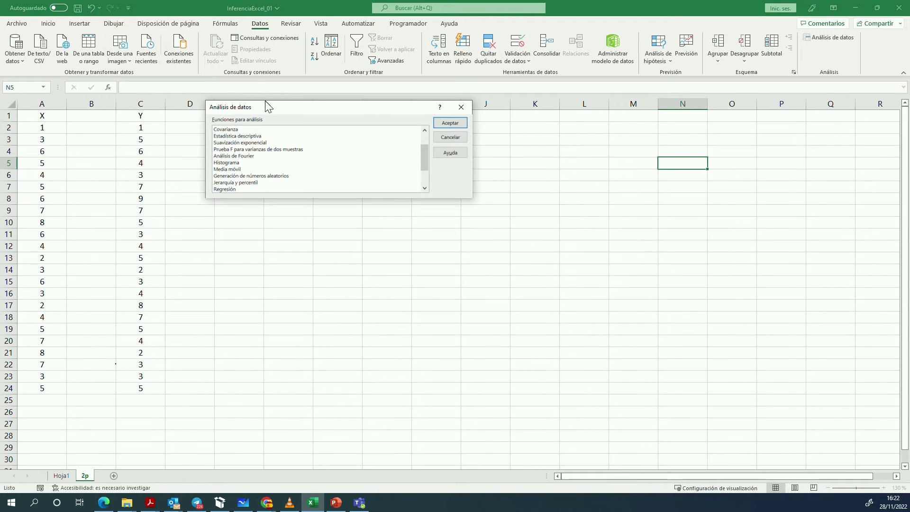
Choose the analysis "Prueba F para varianzas de dos muestras" and open its settings
left_click_drag(268, 106, 411, 128)
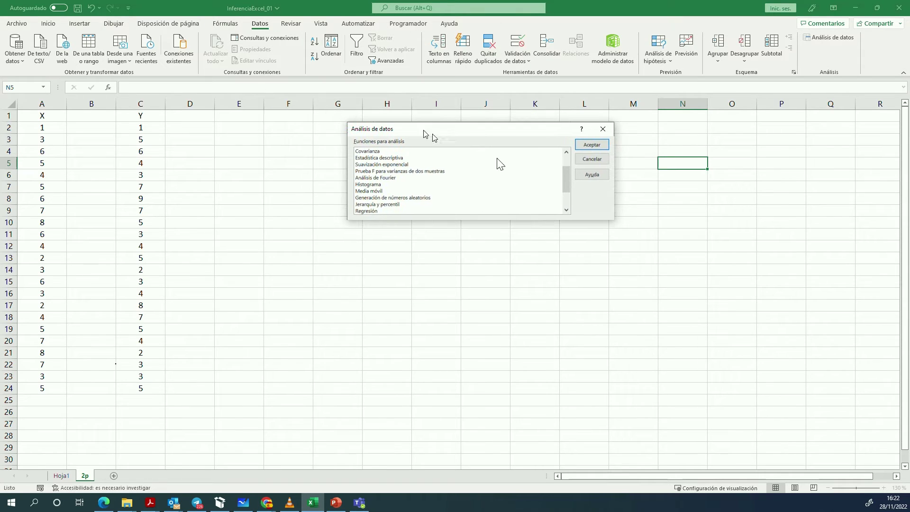
left_click(380, 171)
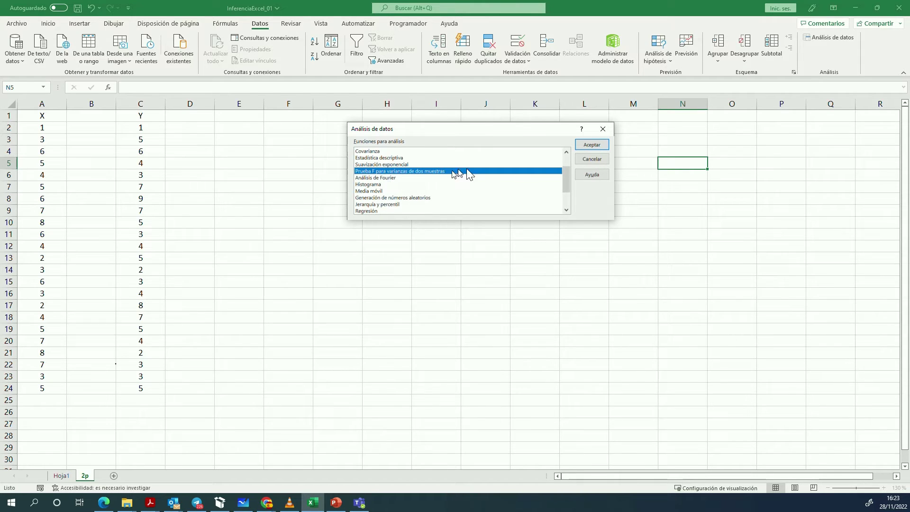
left_click(588, 145)
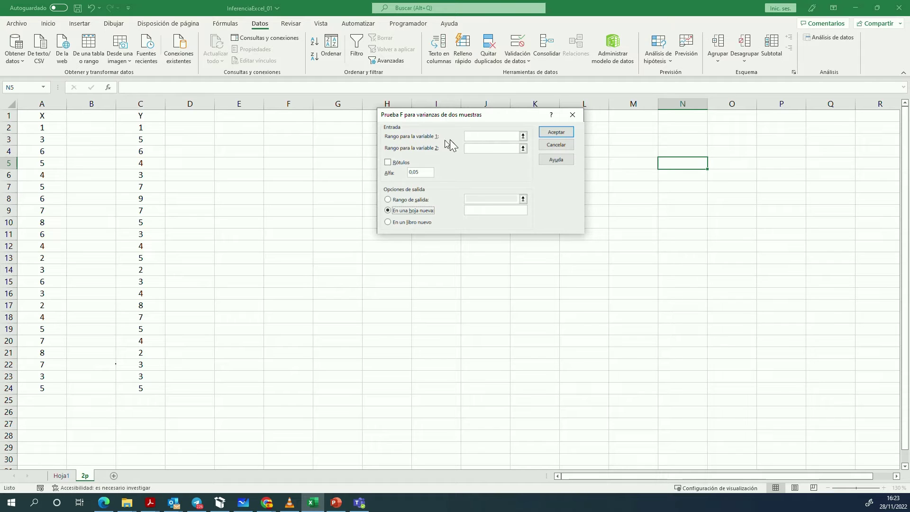
Set the F-test's variable 1 range to $A$1:$A$24 and its variable 2 range to $C$1:$C$24
left_click(523, 136)
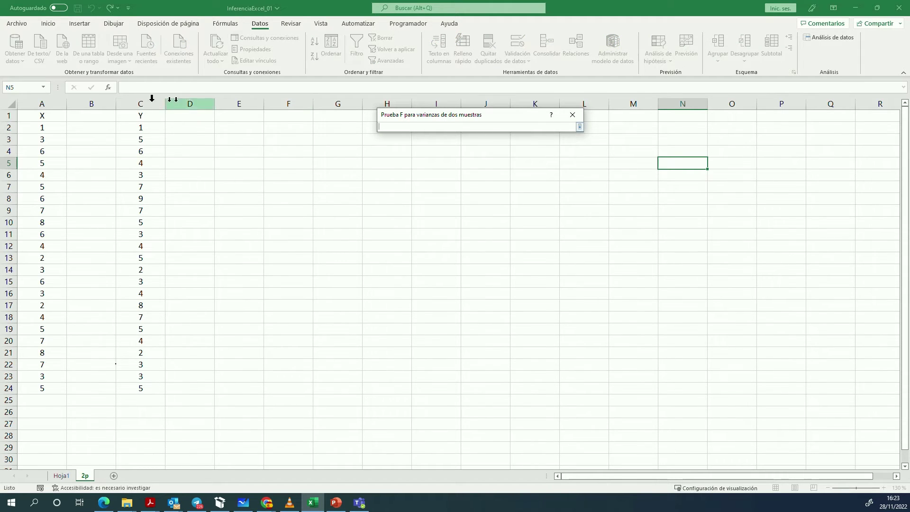
left_click_drag(44, 116, 42, 388)
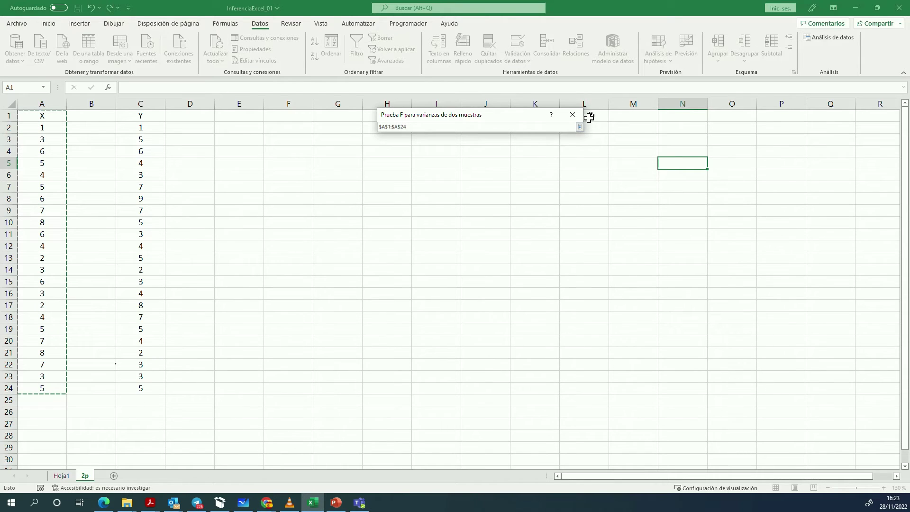
left_click(579, 128)
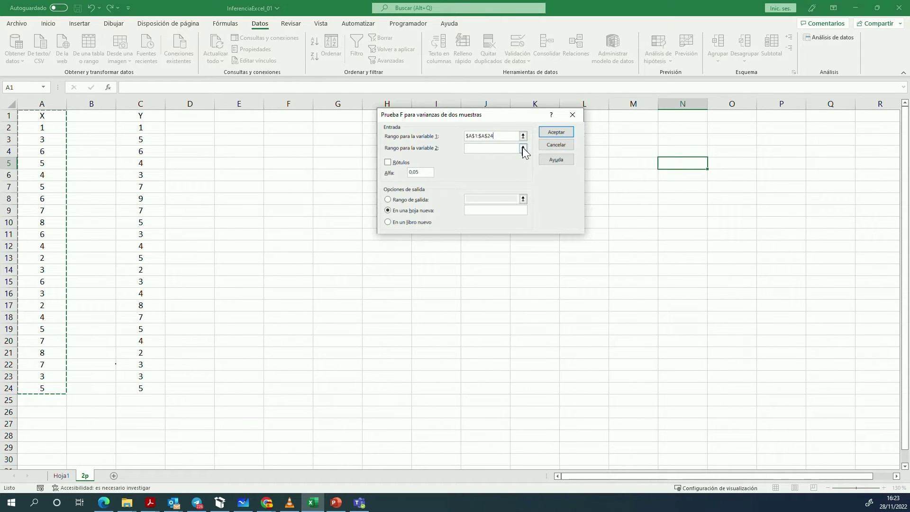
left_click(523, 148)
left_click_drag(151, 119, 144, 385)
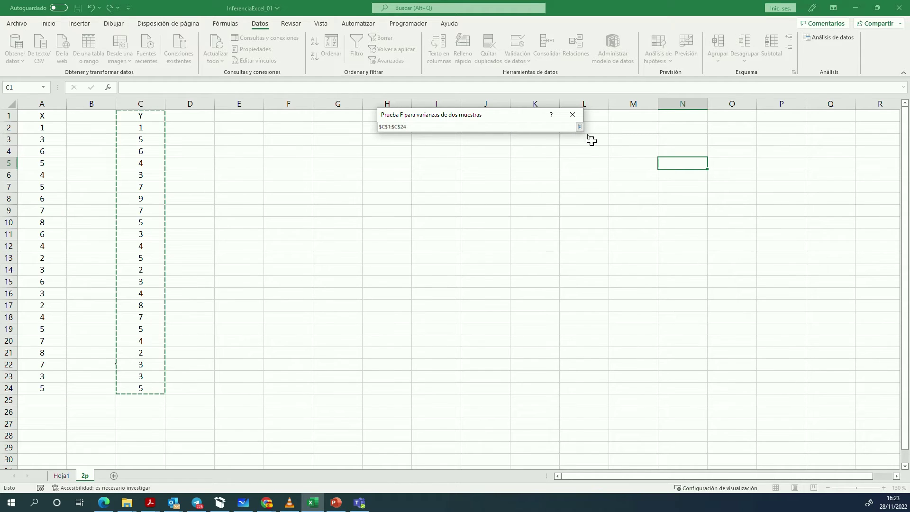
left_click(578, 127)
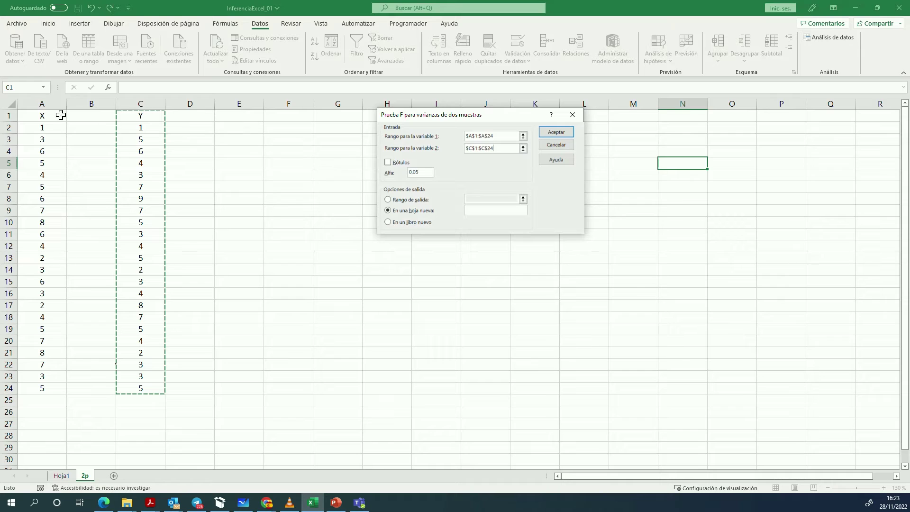
Mark the ranges as including labels, set the output range to $E$2, and run the F-test
left_click(387, 162)
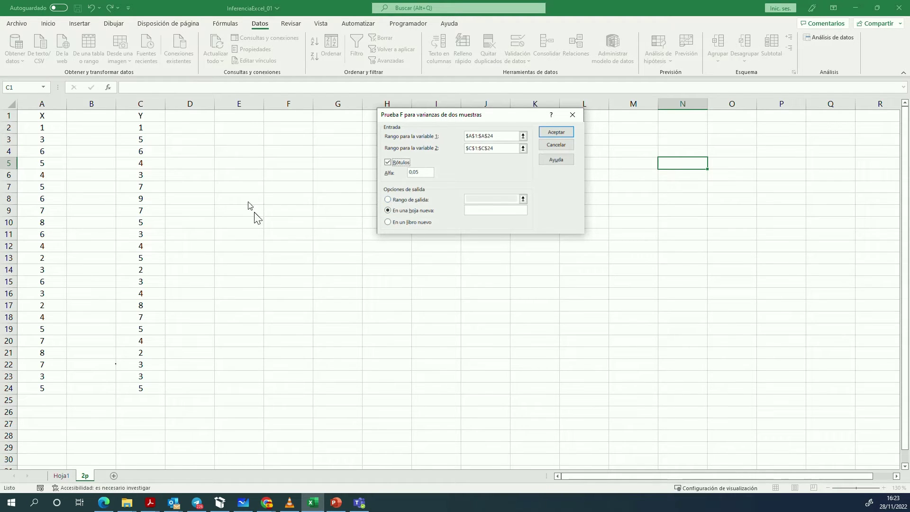
left_click(388, 198)
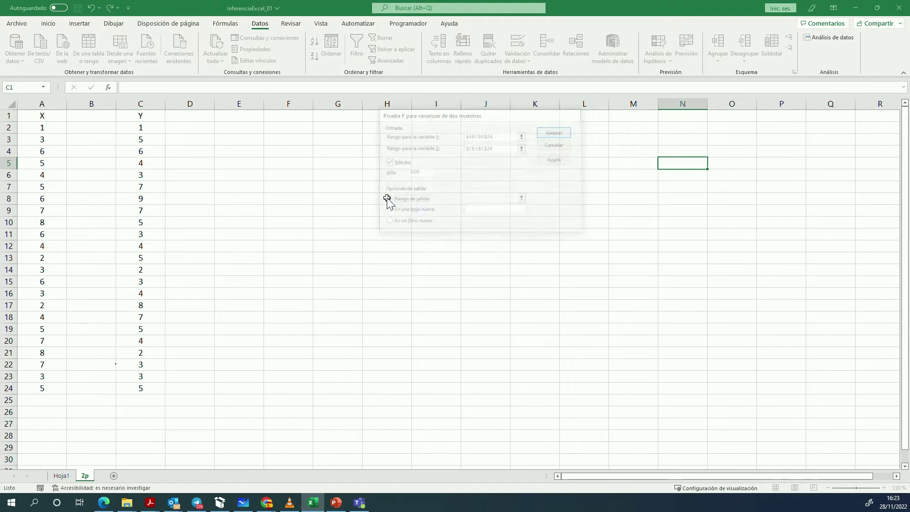
left_click(519, 196)
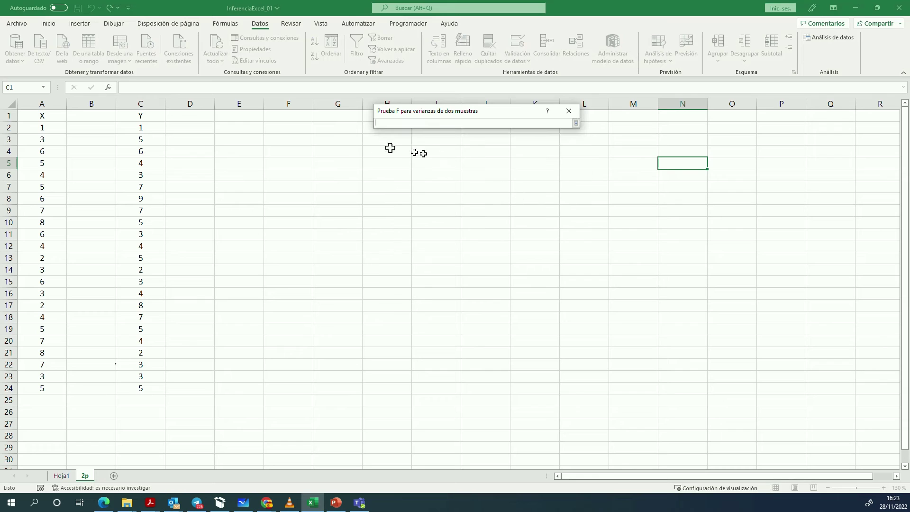
left_click(234, 126)
left_click(575, 122)
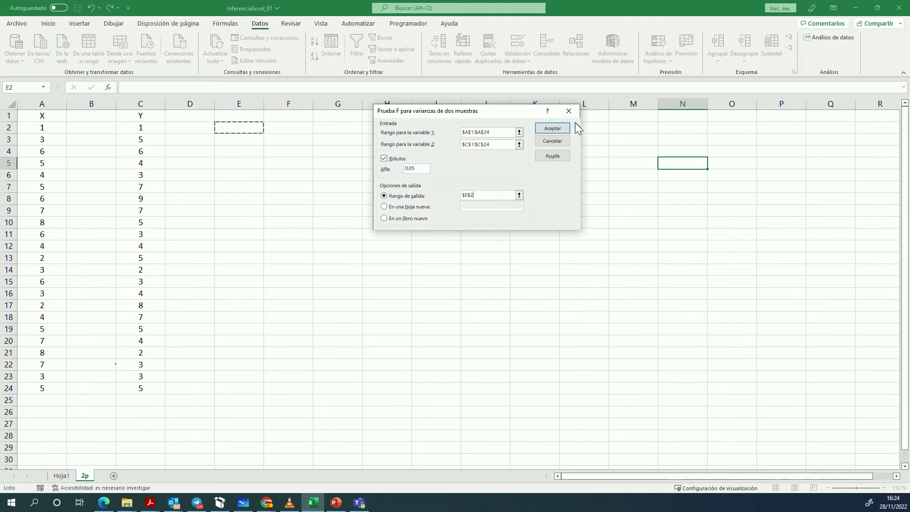
left_click(549, 128)
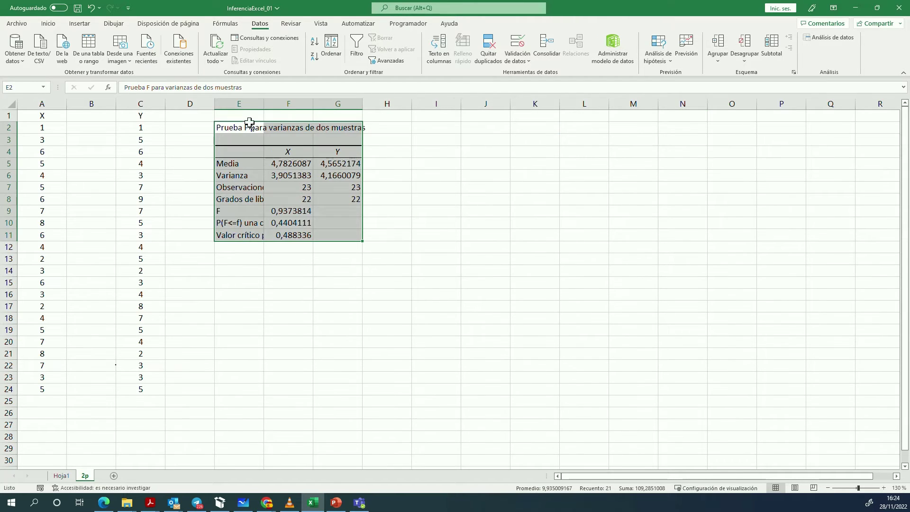
Widen columns E to G together so the F-test results table is readable
left_click(247, 104)
left_click_drag(246, 104, 390, 103)
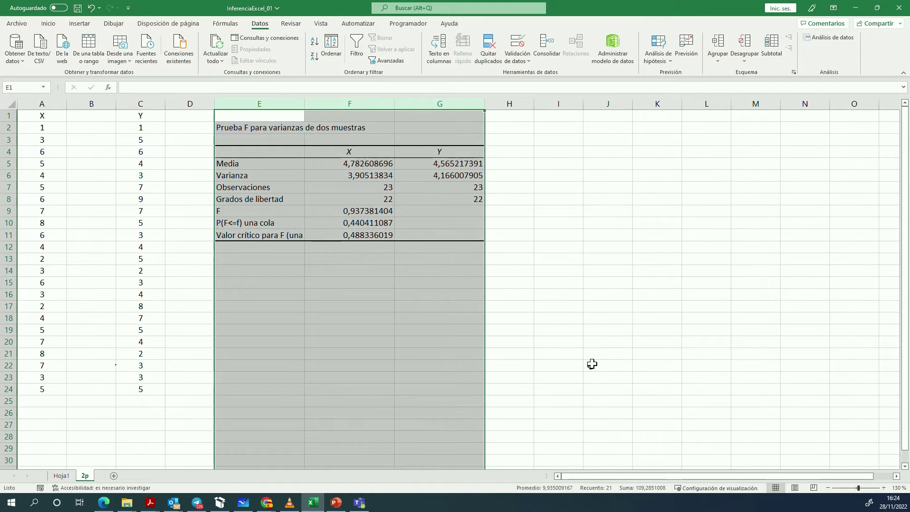
left_click(599, 342)
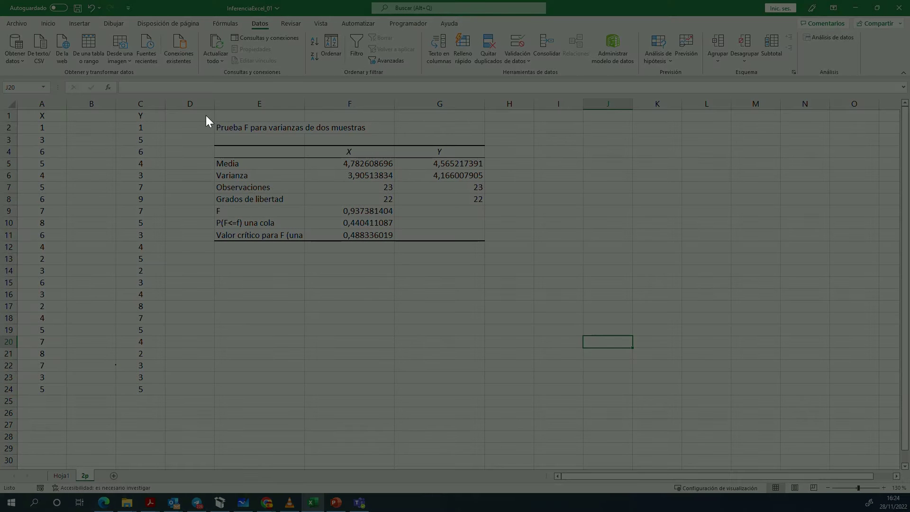
Capture the F-test results table as a screen clipping and paste it into Microsoft Whiteboard
left_click_drag(205, 115, 492, 251)
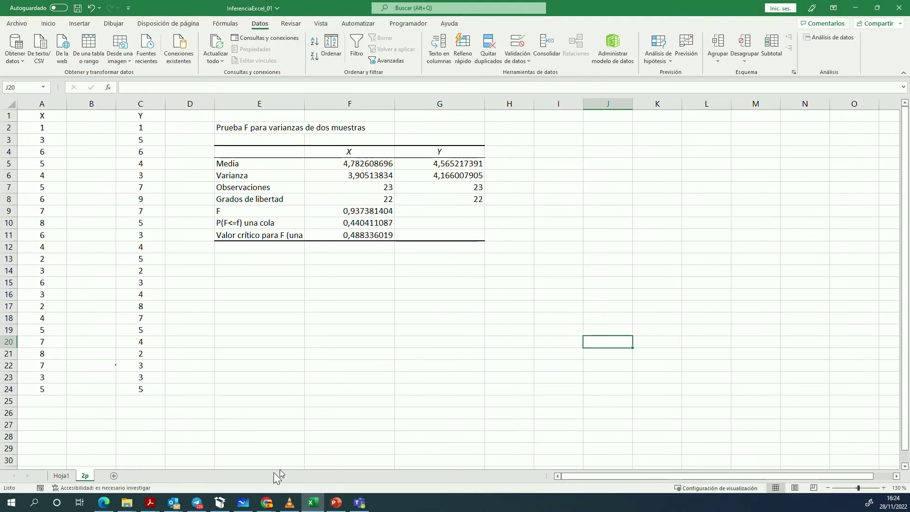
left_click(244, 502)
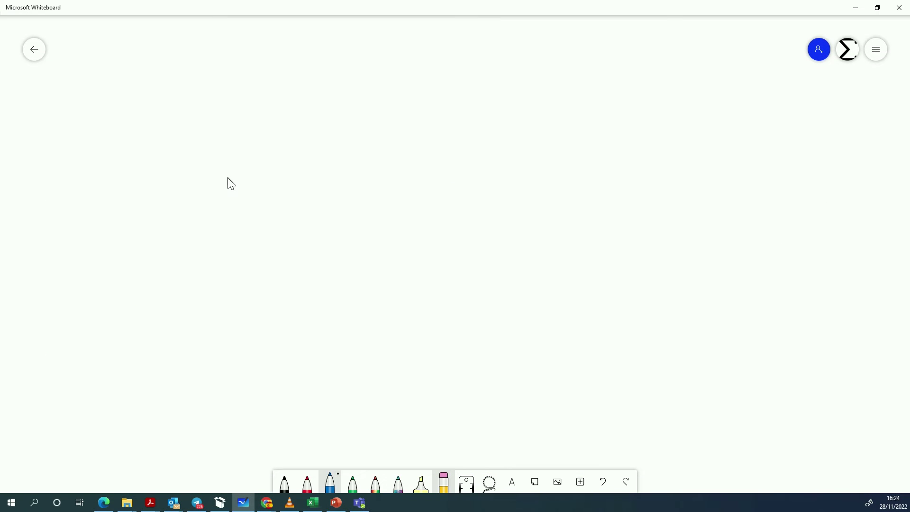
key("ctrl+v")
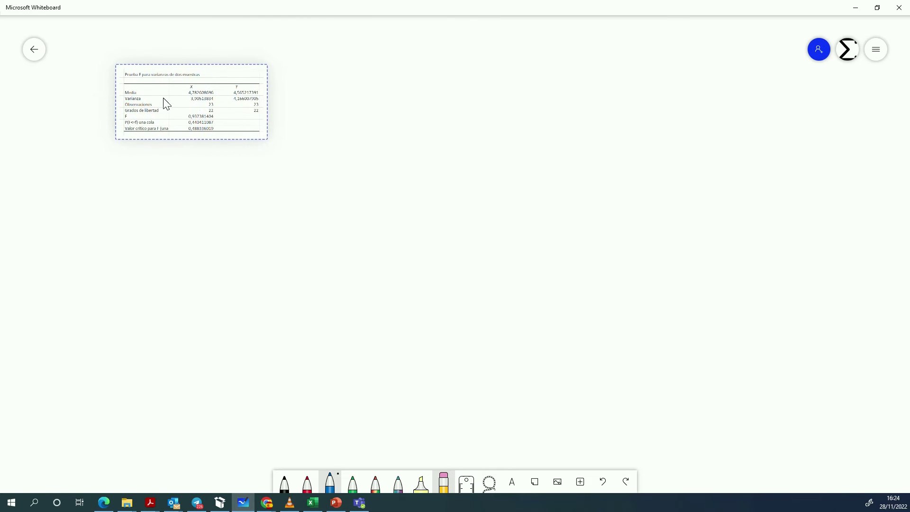
Enlarge the pasted results table on the whiteboard until its figures are easy to read, leaving it deselected
left_click_drag(265, 138, 323, 153)
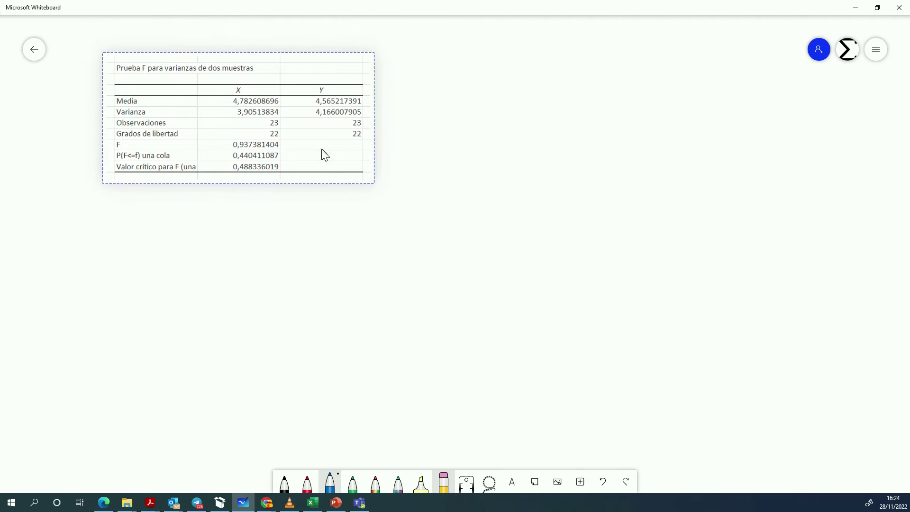
left_click(313, 232)
left_click(294, 171)
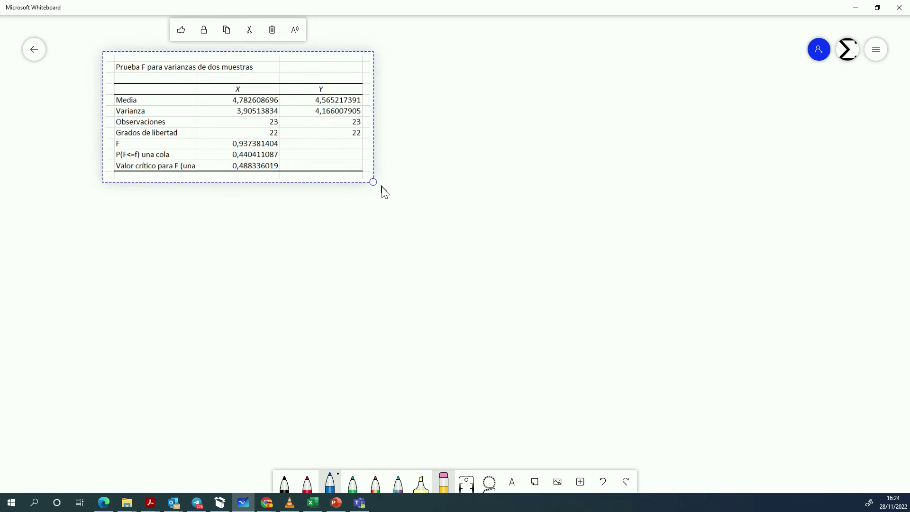
mouse_move(378, 188)
left_mouse_down()
mouse_move(426, 215)
mouse_move(396, 193)
left_mouse_up()
left_click(534, 205)
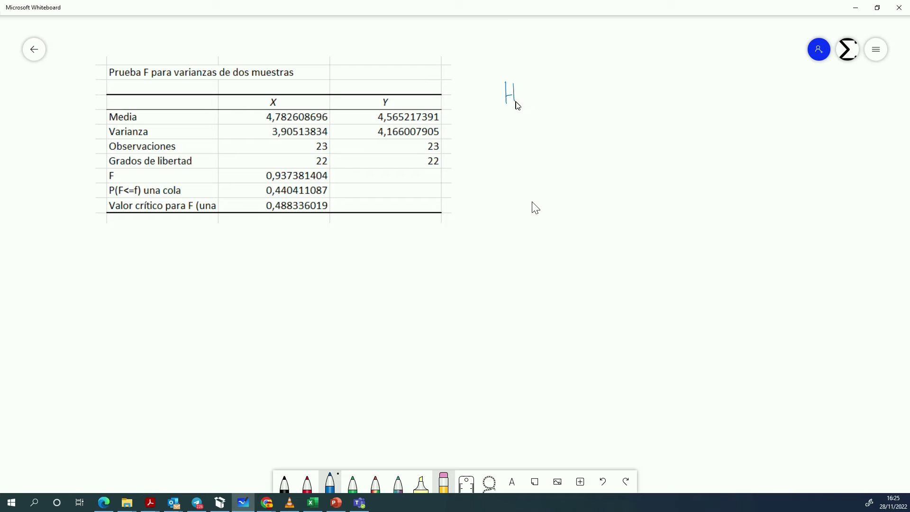
Handwrite the hypotheses H₀: σx² = σy² and H₁: σx² ≠ σy² beside the results table in blue
mouse_move(546, 92)
left_mouse_down()
mouse_move(553, 88)
mouse_move(553, 108)
mouse_move(579, 90)
left_mouse_up()
left_click_drag(571, 96, 604, 85)
key("ctrl+z")
key("ctrl+z")
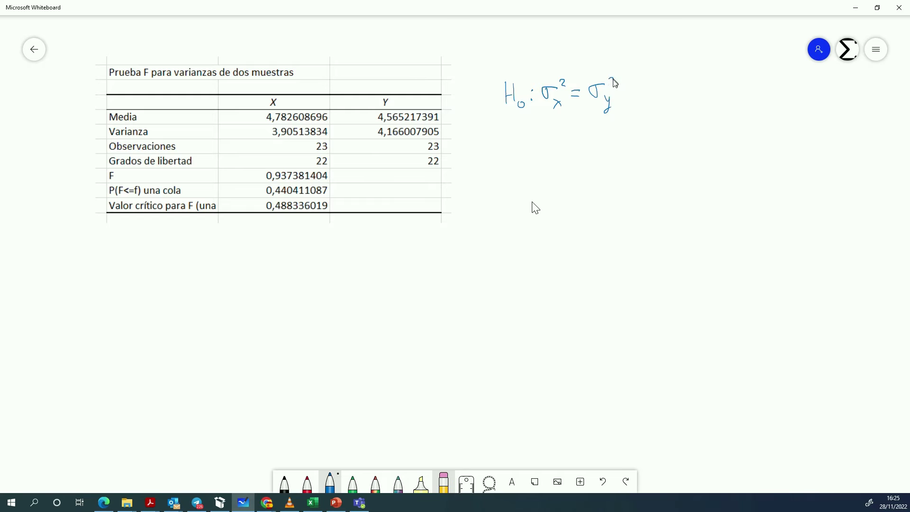
left_click_drag(615, 83, 616, 85)
mouse_move(503, 131)
left_mouse_down()
mouse_move(504, 141)
mouse_move(525, 150)
mouse_move(574, 133)
mouse_move(583, 145)
left_mouse_up()
mouse_move(601, 133)
left_mouse_down()
mouse_move(598, 142)
mouse_move(620, 134)
mouse_move(623, 160)
left_mouse_up()
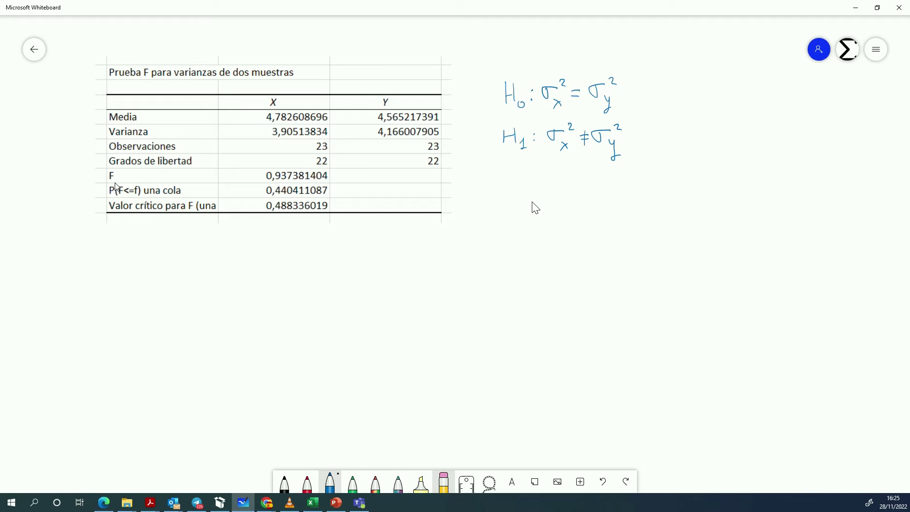
Circle the P(F<=f) una cola row in blue and handwrite "p-valor: 0'4404" below the hypotheses
mouse_move(102, 202)
left_mouse_down()
mouse_move(337, 203)
mouse_move(327, 185)
mouse_move(107, 183)
left_mouse_up()
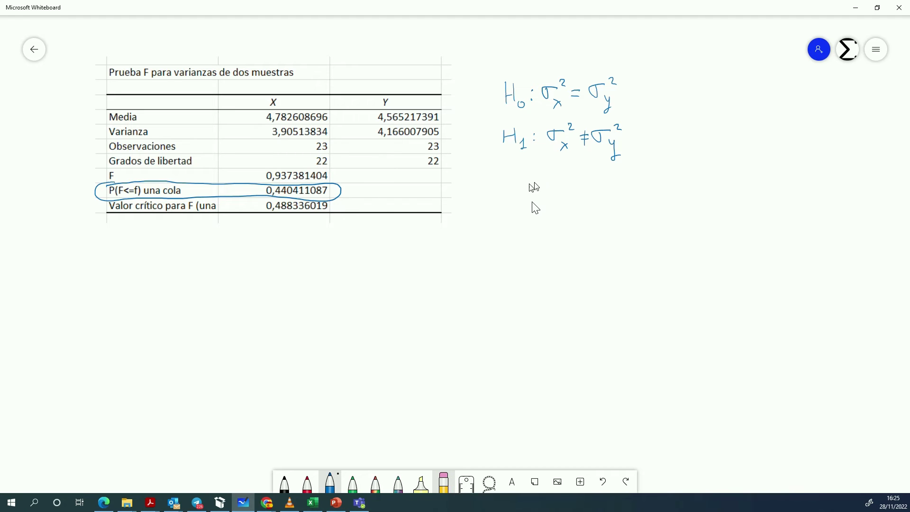
mouse_move(509, 182)
left_mouse_down()
mouse_move(558, 187)
mouse_move(611, 175)
left_mouse_up()
left_click(586, 181)
left_click(587, 188)
left_click_drag(617, 180, 617, 184)
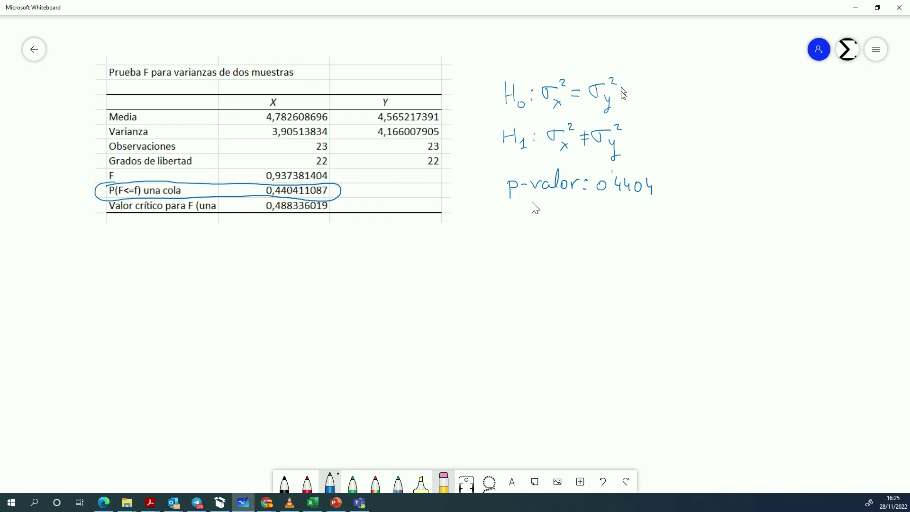
Draw a red brace beside the two hypotheses and handwrite "significación α = 0'05" next to it in red
left_click(294, 482)
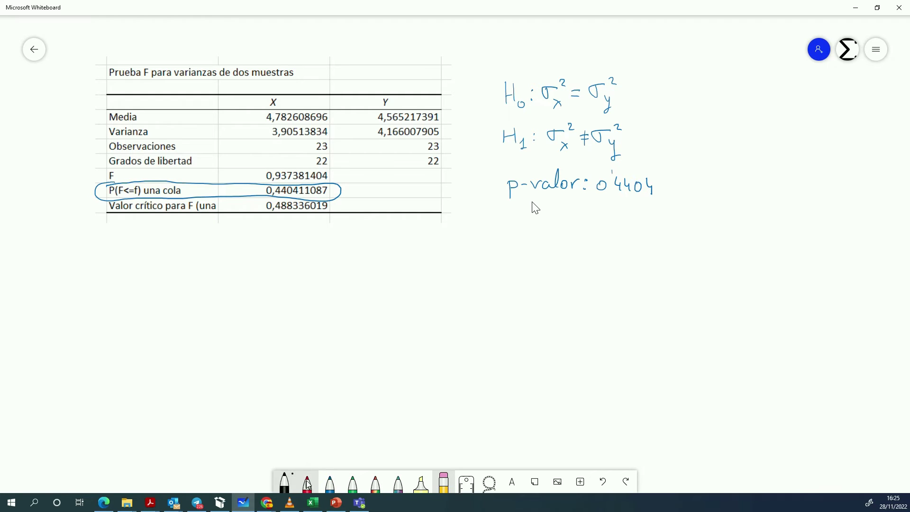
left_click(307, 482)
mouse_move(639, 74)
left_mouse_down()
mouse_move(653, 113)
mouse_move(647, 158)
left_mouse_up()
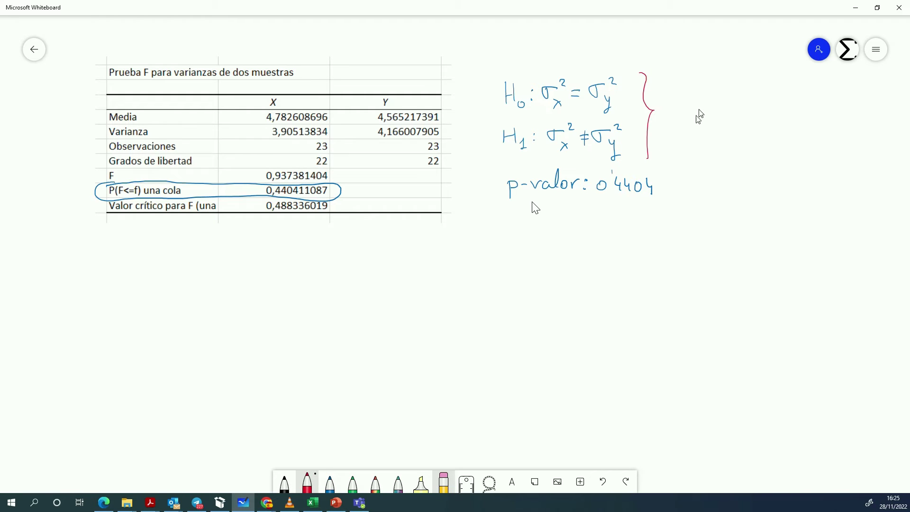
left_click_drag(678, 84, 691, 94)
left_click_drag(693, 89, 691, 103)
left_click_drag(700, 87, 721, 101)
left_click_drag(718, 88, 770, 92)
left_click_drag(772, 81, 779, 93)
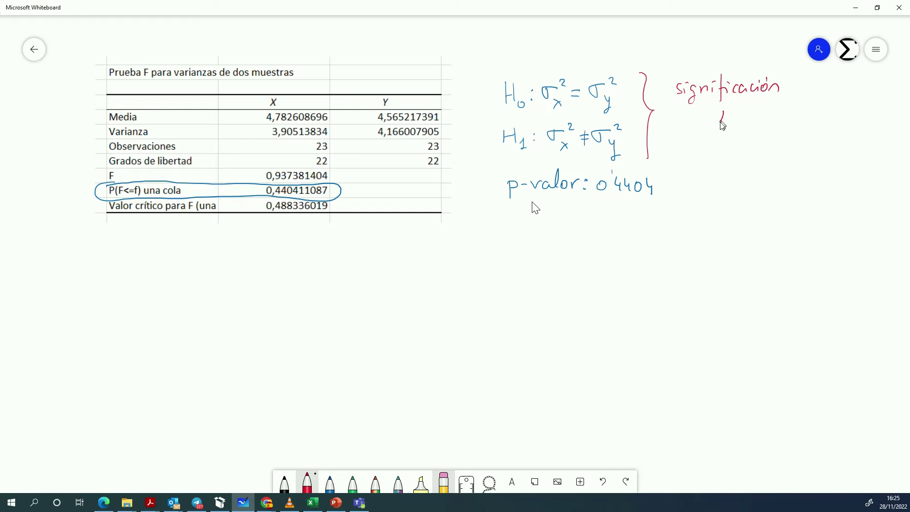
left_click_drag(722, 125, 763, 115)
left_click_drag(773, 112, 780, 117)
left_click(781, 124)
In black, draw a curve linking the p-value to α and handwrite "α < p-valor" and "aceptamos H₀ → σx² = σy²" beneath it
left_click(284, 483)
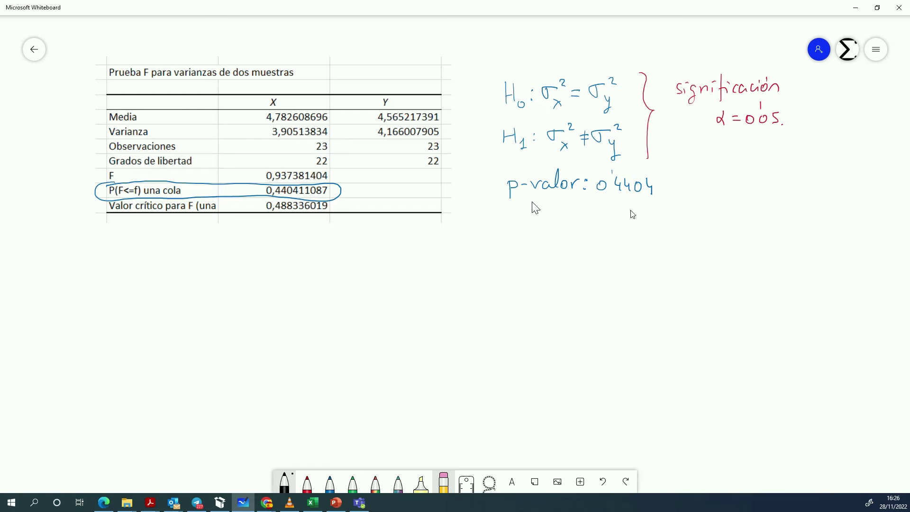
left_click_drag(632, 212, 800, 116)
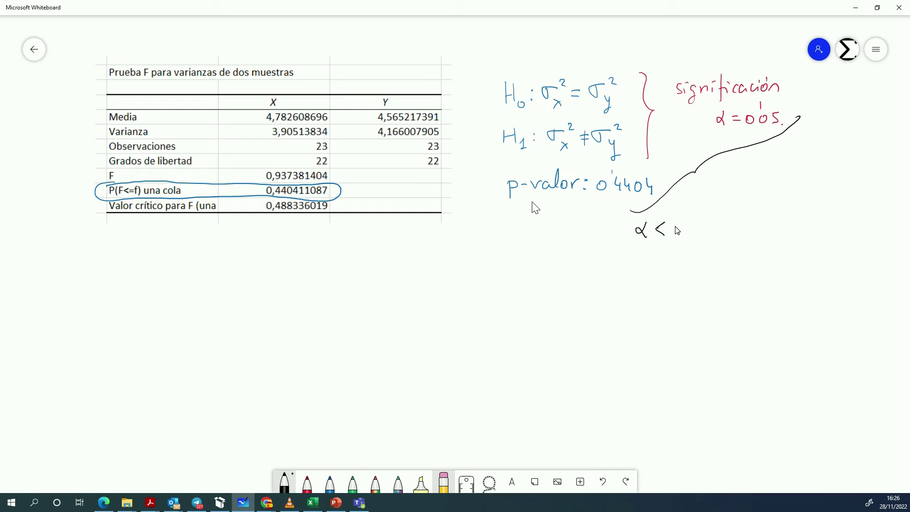
left_click_drag(677, 230, 748, 226)
mouse_move(574, 256)
left_mouse_down()
mouse_move(681, 268)
mouse_move(754, 245)
left_mouse_up()
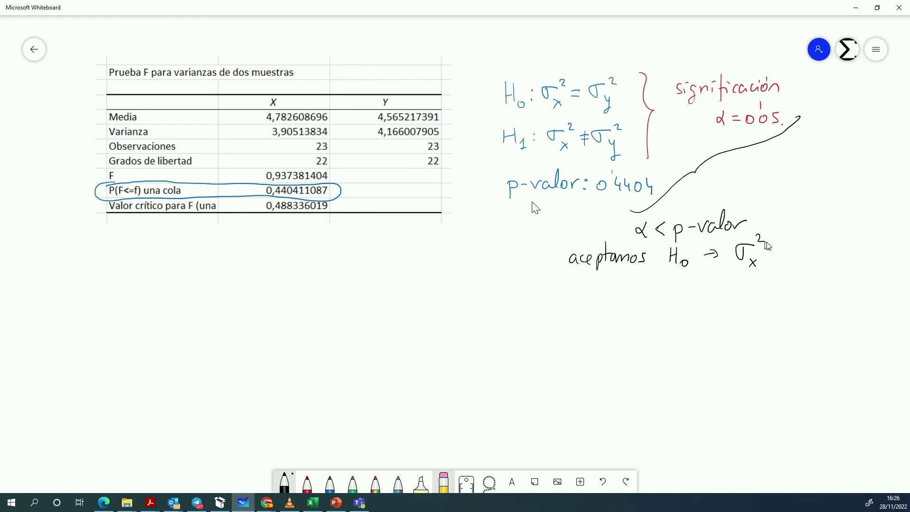
left_click_drag(788, 256, 805, 245)
left_click_drag(798, 256, 797, 273)
left_click_drag(810, 243, 812, 243)
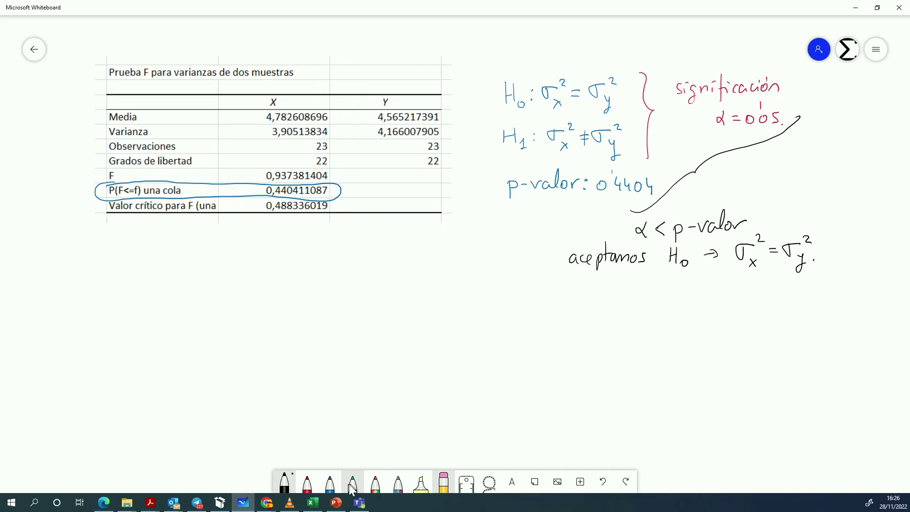
Switch to Excel and start the data analysis "Prueba t para dos muestras suponiendo varianzas iguales"
left_click(312, 502)
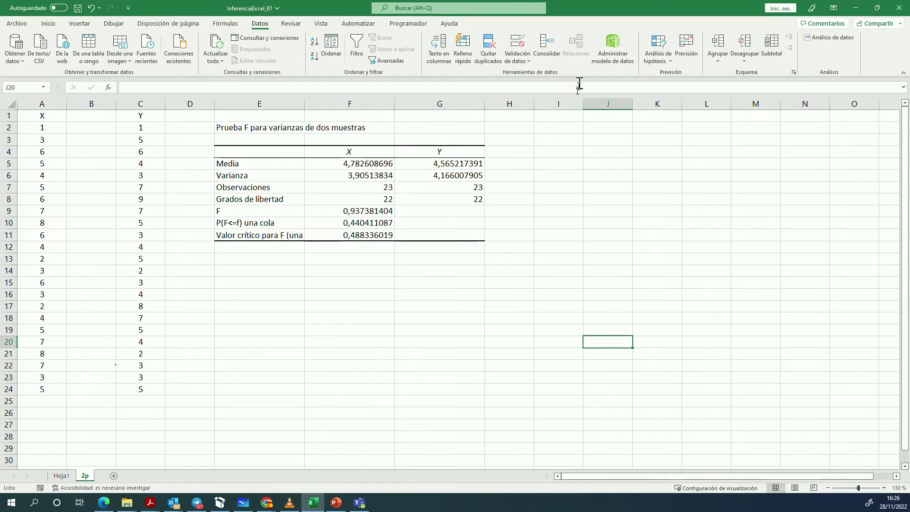
left_click(833, 38)
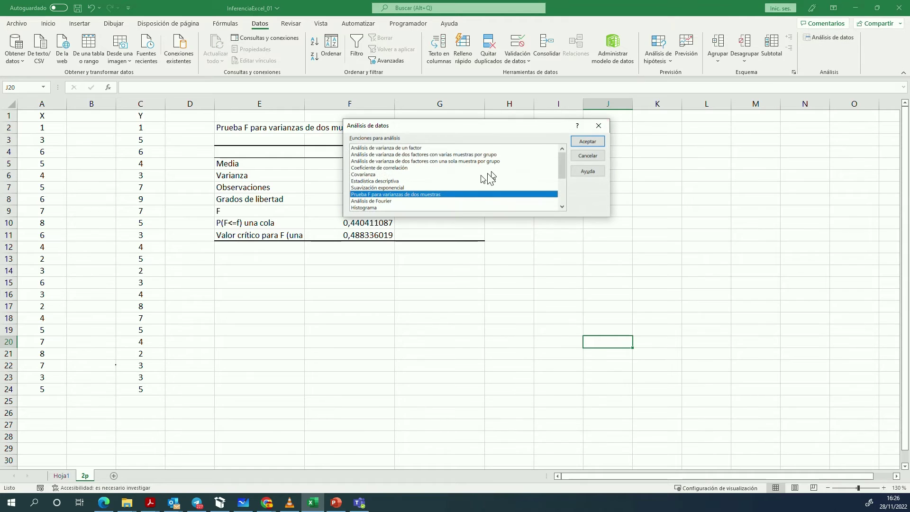
scroll(480, 180, "down", 3)
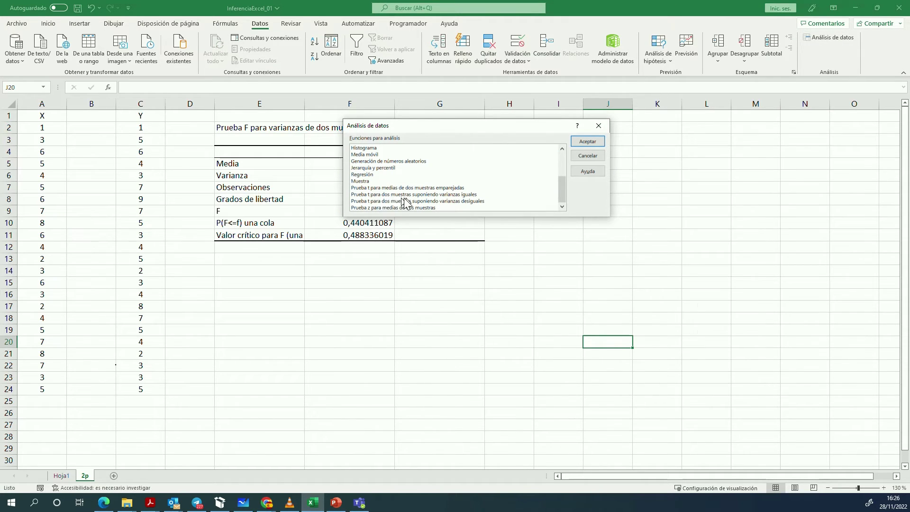
left_click(463, 194)
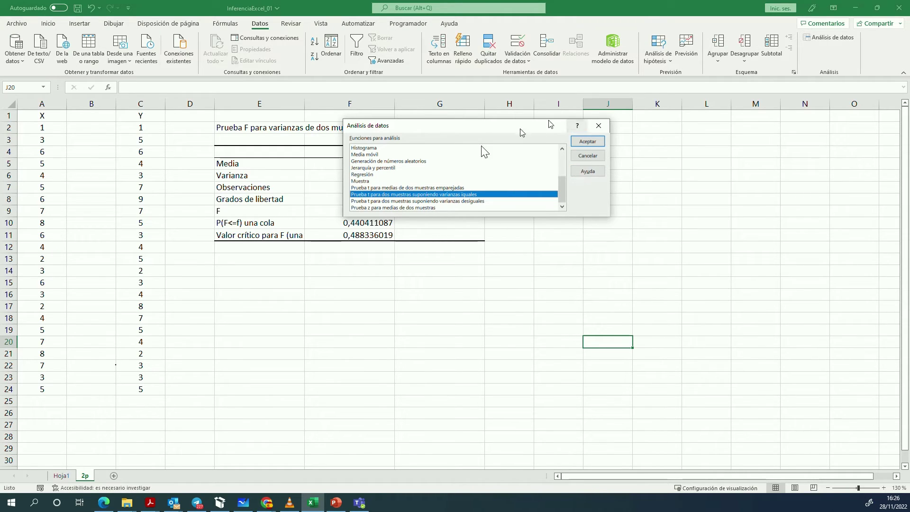
left_click(579, 141)
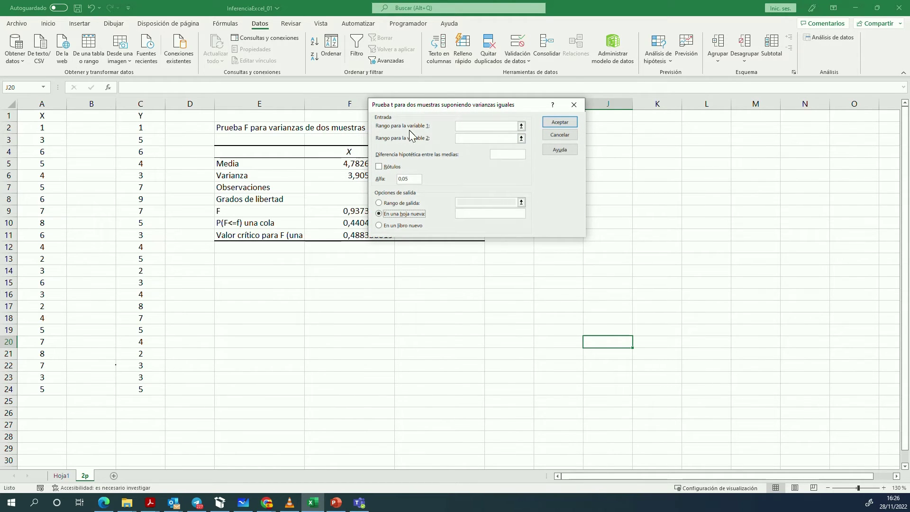
Set the t-test's variable 1 range to $A$1:$A$24 and its variable 2 range to $C$1:$C$24
left_click(521, 126)
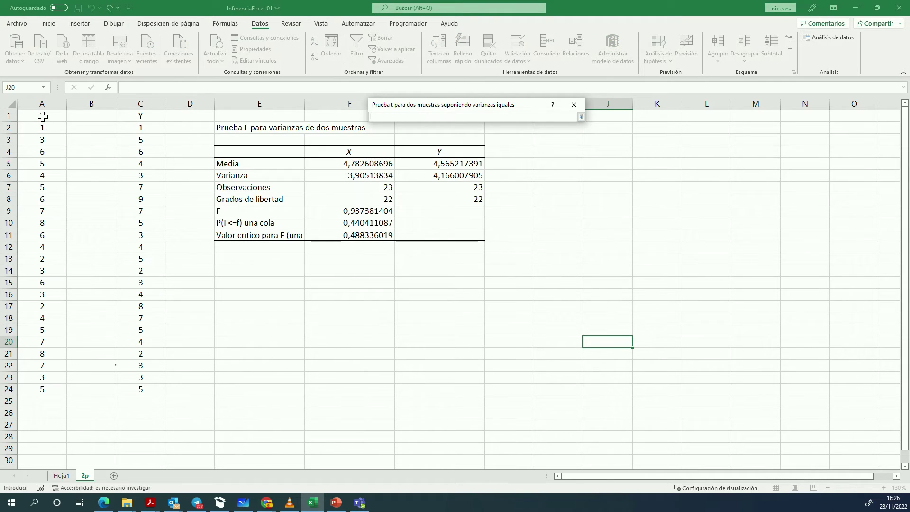
left_click_drag(43, 116, 56, 388)
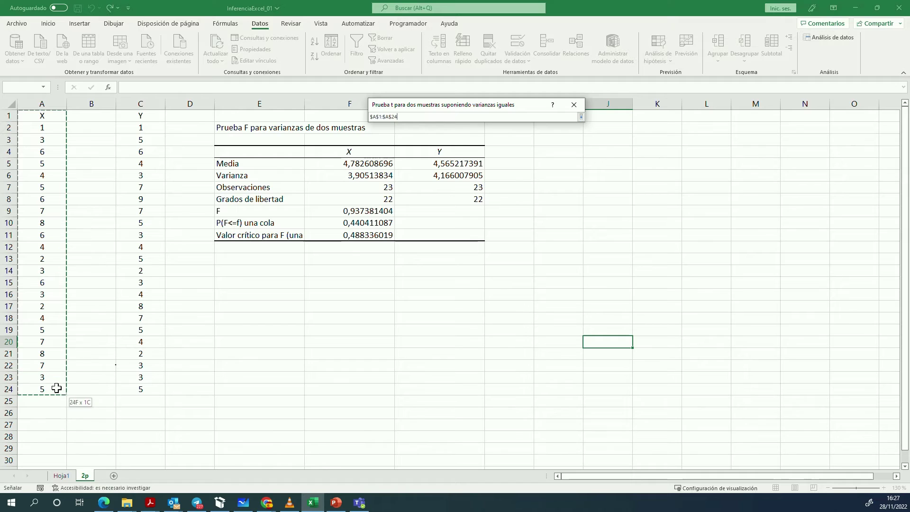
left_click(580, 117)
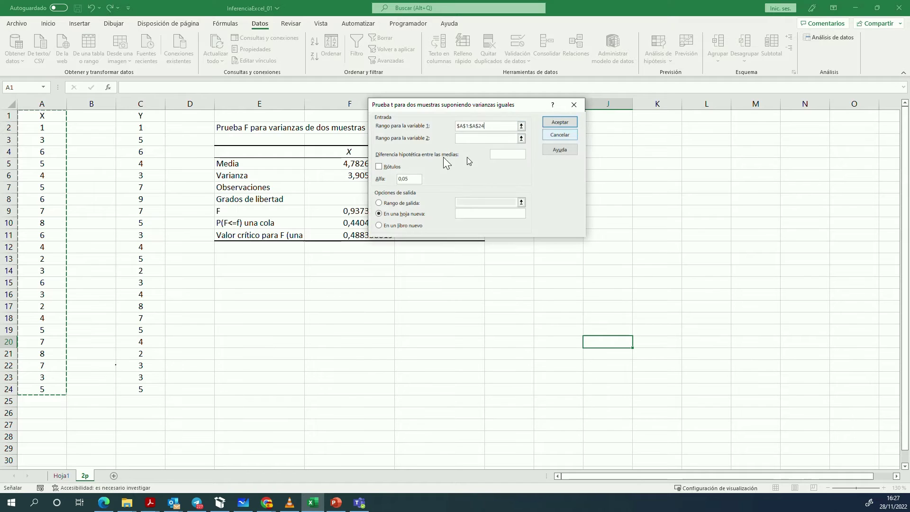
left_click(521, 138)
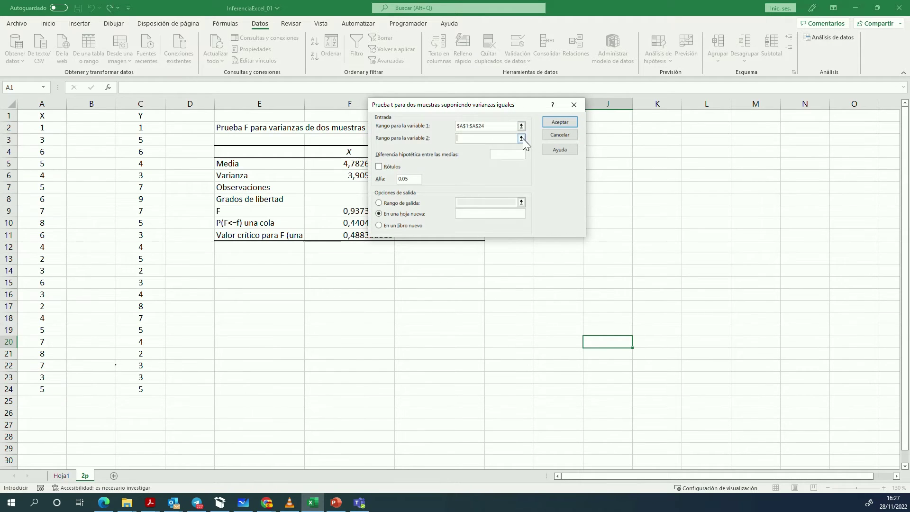
left_click_drag(145, 116, 149, 389)
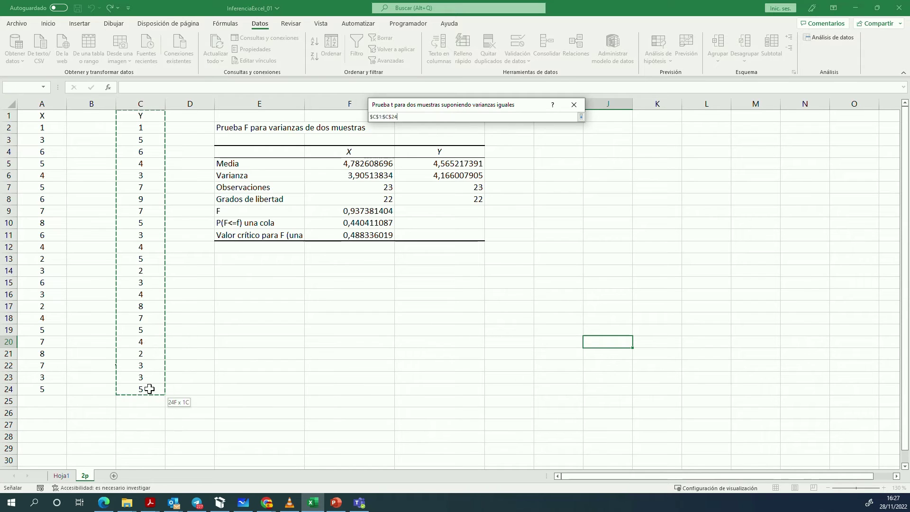
left_click(581, 117)
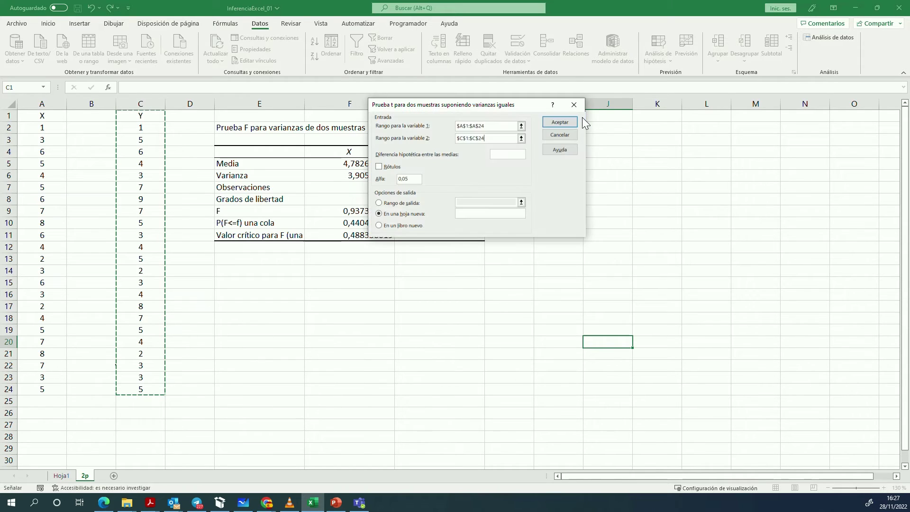
Mark the t-test ranges as having labels, set the output range to $E$15, and run the test
left_click(378, 166)
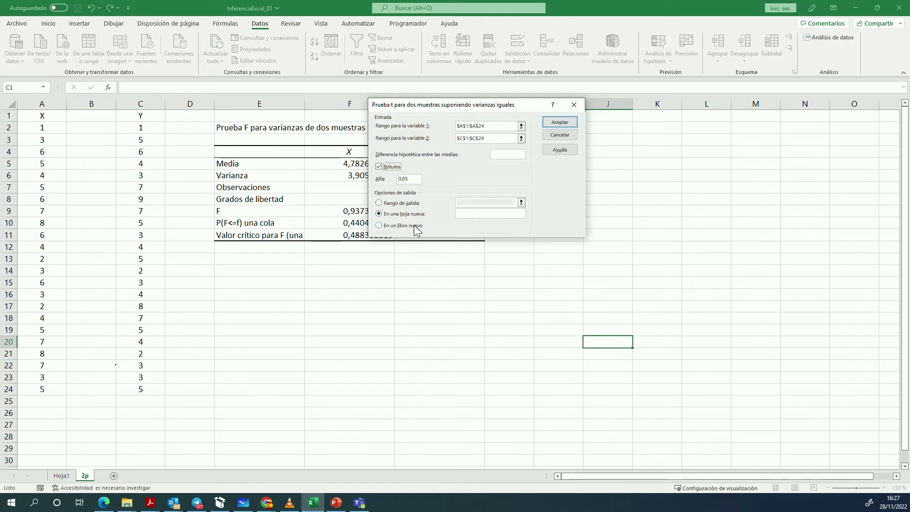
left_click(379, 204)
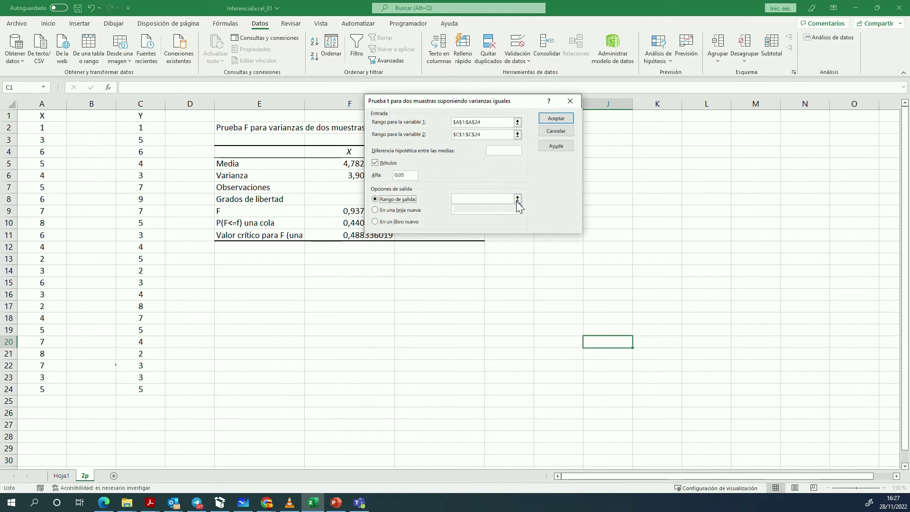
left_click(517, 199)
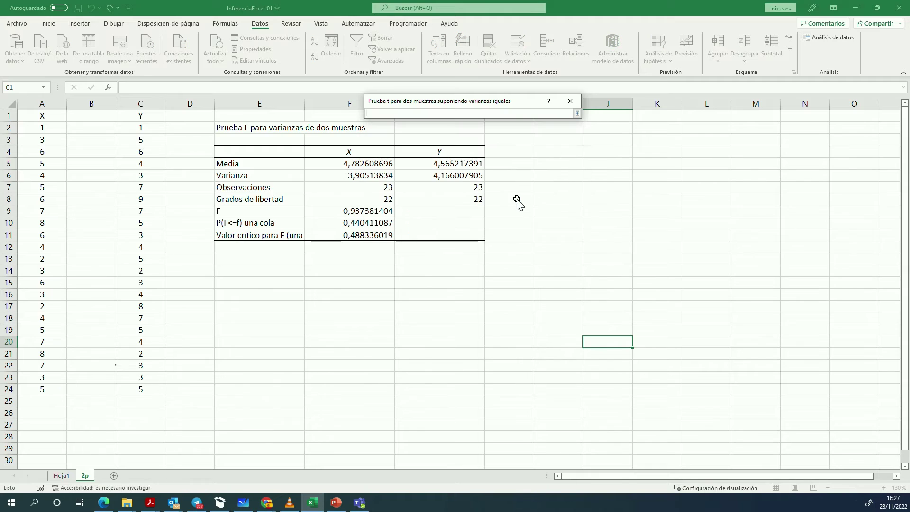
left_click(237, 281)
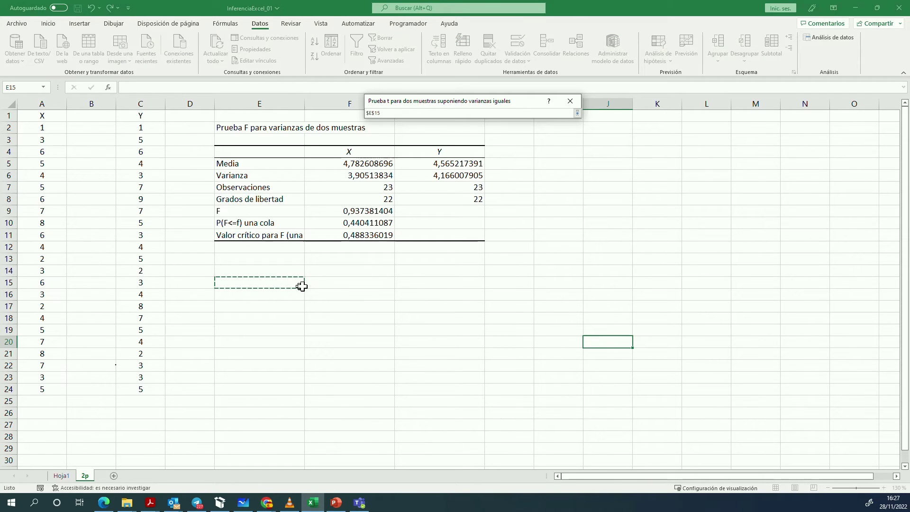
left_click(577, 113)
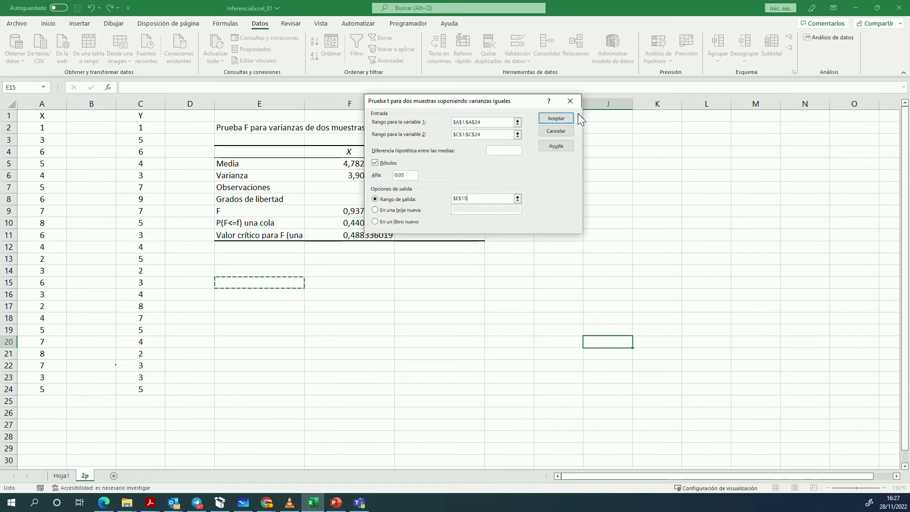
left_click(550, 120)
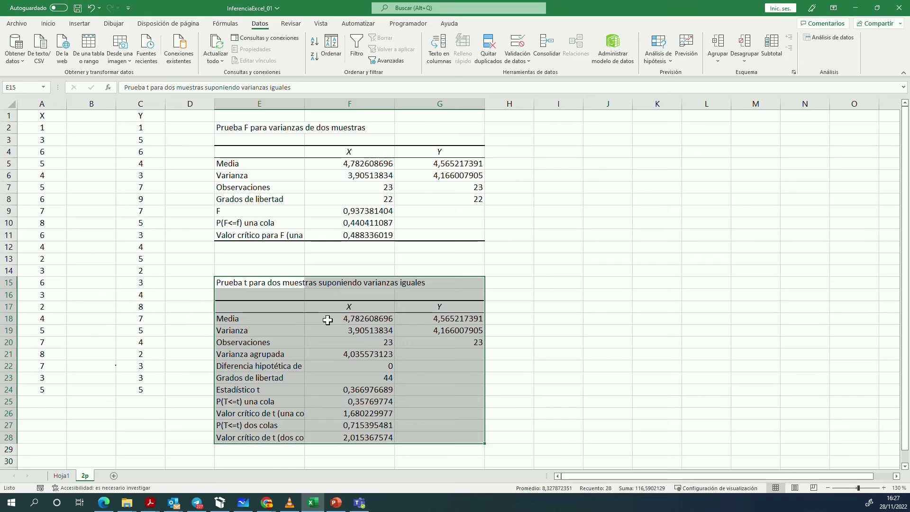
Capture the t-test results table as a screen clipping and paste it into Microsoft Whiteboard
left_click(540, 294)
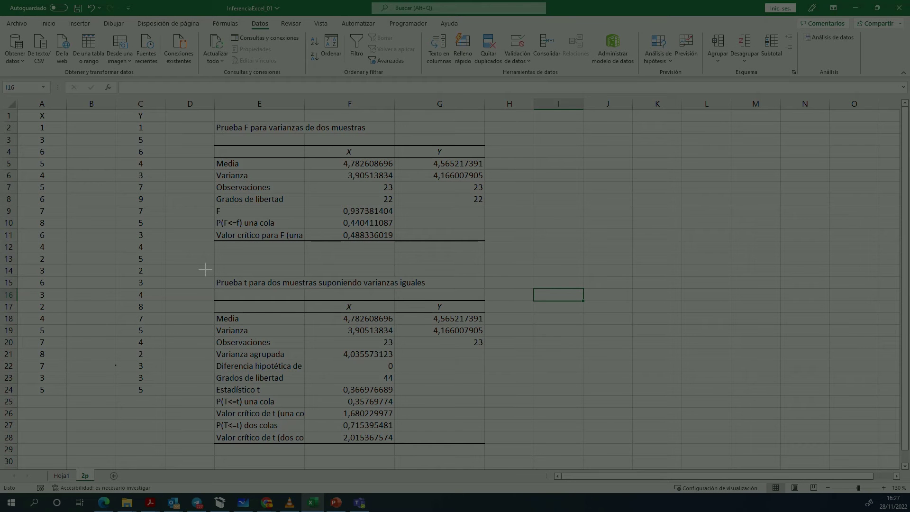
left_click_drag(205, 269, 498, 447)
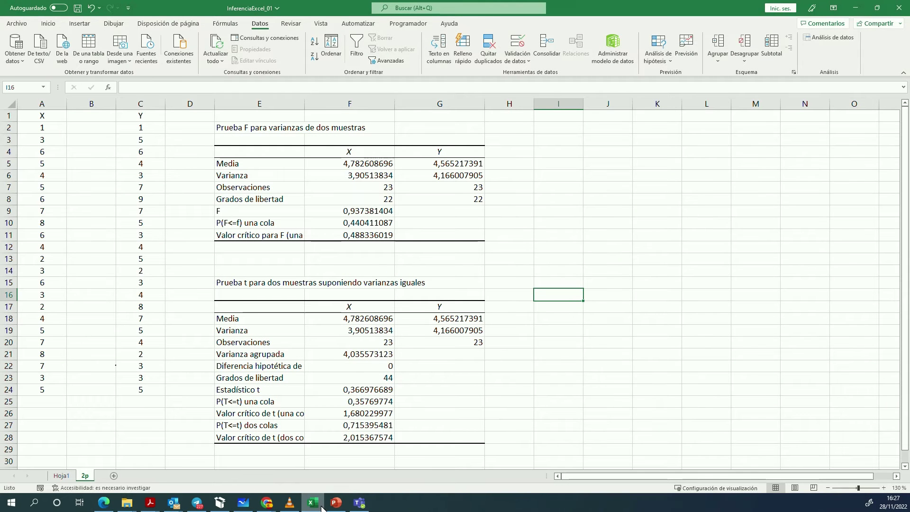
left_click(243, 502)
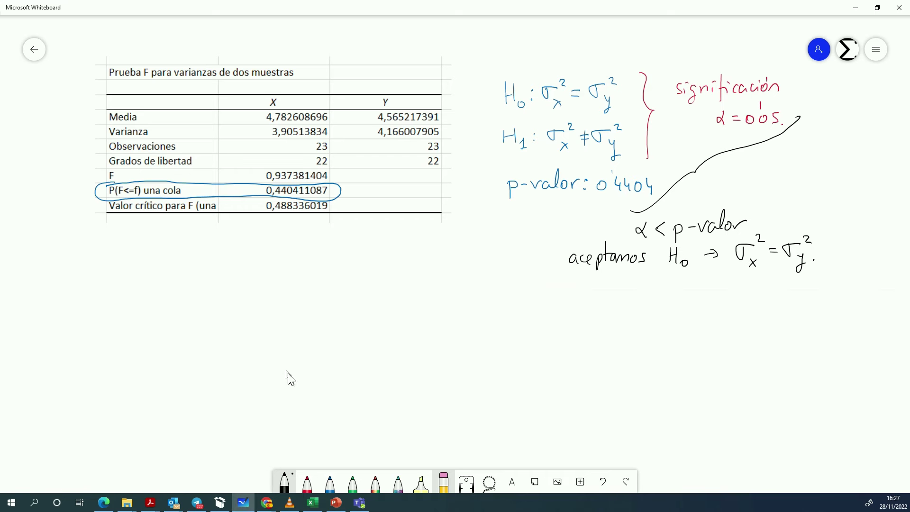
key("ctrl+v")
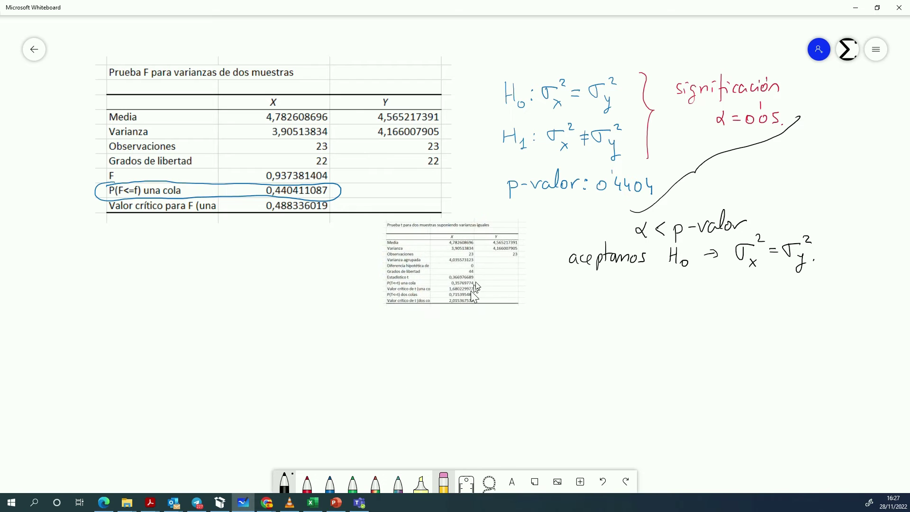
Enlarge the pasted t-test table to a readable size and place it below the F-test table, leaving it deselected
left_click_drag(475, 287, 201, 333)
left_click_drag(522, 400, 536, 257)
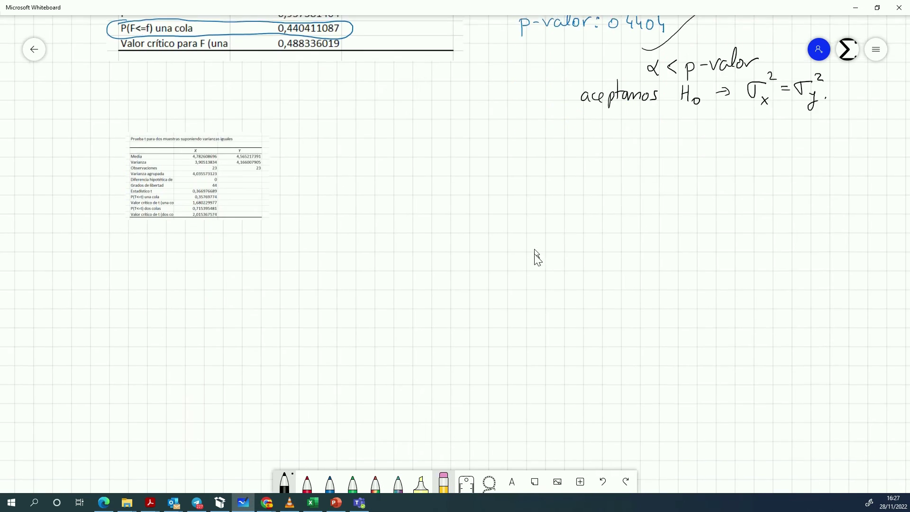
left_click_drag(213, 177, 189, 207)
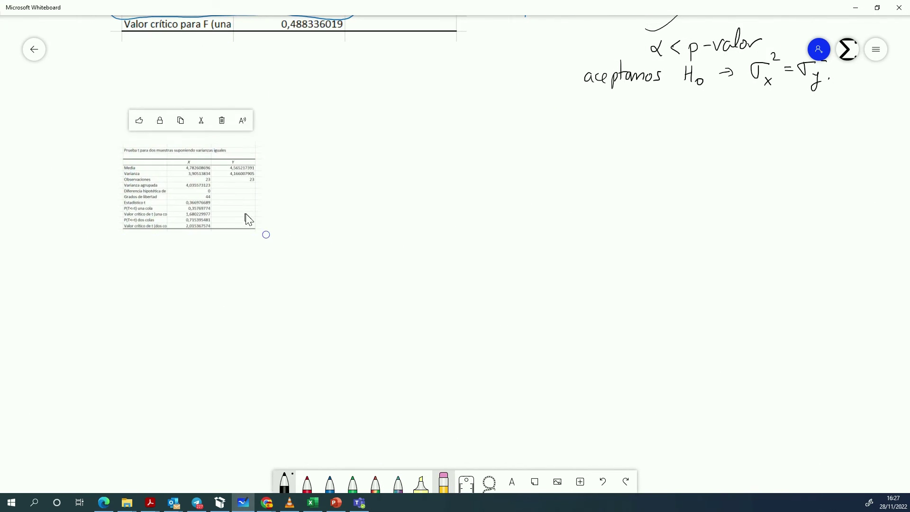
left_click_drag(266, 235, 373, 318)
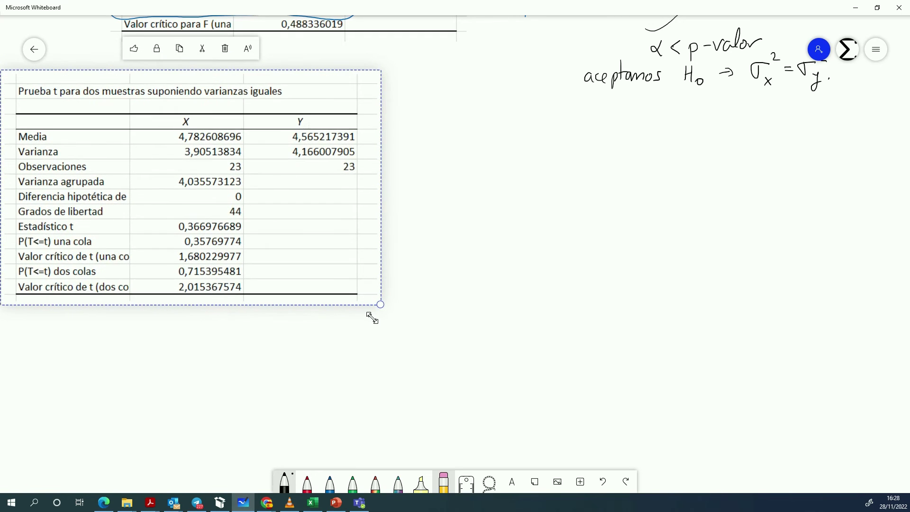
left_click_drag(319, 264, 428, 288)
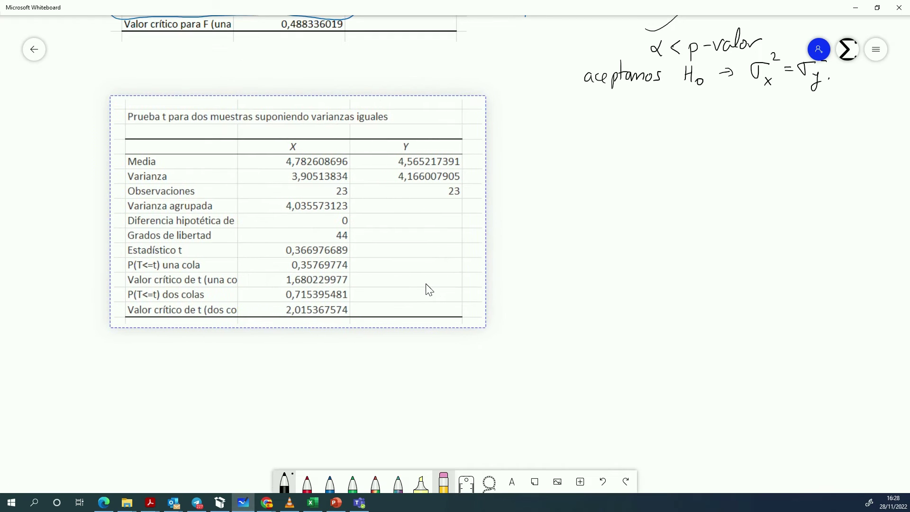
left_click(538, 355)
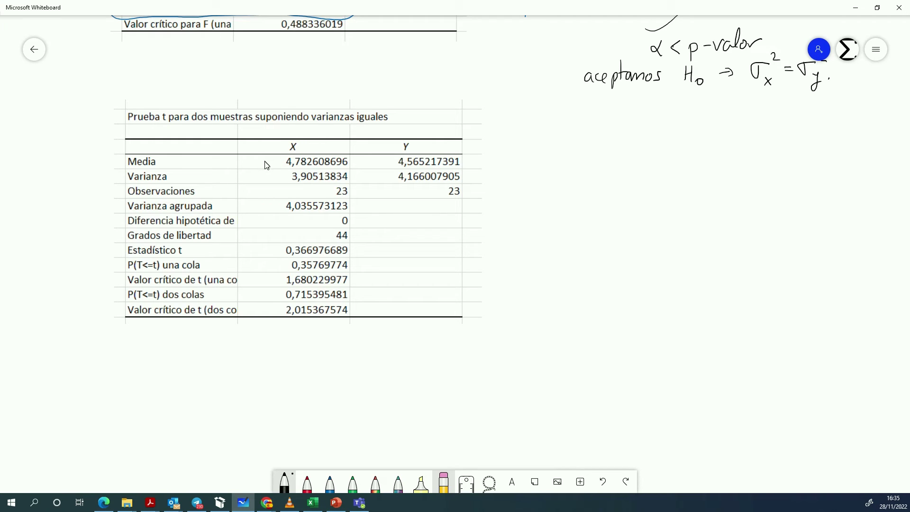
Handwrite the mean symbols x̄ and ȳ beside the t-test table and circle the X and Y mean values
left_click(385, 163)
mouse_move(532, 141)
left_mouse_down()
mouse_move(524, 152)
mouse_move(560, 163)
left_mouse_up()
left_click_drag(554, 135, 564, 134)
mouse_move(291, 155)
left_mouse_down()
mouse_move(283, 165)
mouse_move(337, 171)
mouse_move(285, 156)
left_mouse_up()
mouse_move(402, 155)
left_mouse_down()
mouse_move(390, 166)
mouse_move(448, 170)
mouse_move(436, 157)
left_mouse_up()
left_click(223, 175)
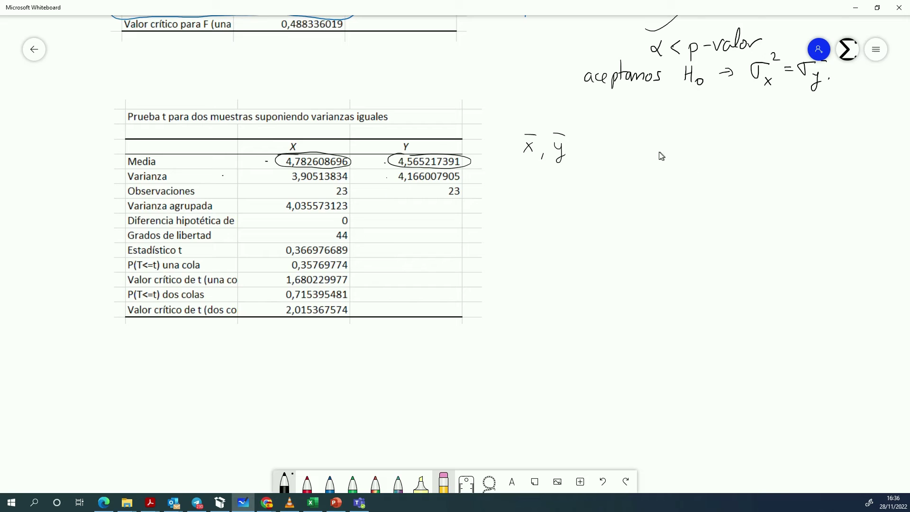
Write the corrected sample variance formula for X, S²cx = Σ(xi − x̄)² / (nx − 1), beside the mean symbols
left_click_drag(656, 141, 647, 155)
mouse_move(658, 156)
left_mouse_down()
mouse_move(665, 161)
mouse_move(682, 142)
left_mouse_up()
mouse_move(675, 148)
left_mouse_down()
mouse_move(713, 138)
mouse_move(718, 127)
mouse_move(719, 138)
left_mouse_up()
left_click_drag(723, 124, 734, 142)
left_click_drag(740, 130, 760, 135)
mouse_move(760, 125)
left_mouse_down()
mouse_move(751, 136)
mouse_move(758, 120)
mouse_move(766, 137)
mouse_move(774, 118)
left_mouse_up()
left_click_drag(695, 143, 776, 141)
left_click_drag(726, 161, 732, 167)
mouse_move(731, 161)
left_mouse_down()
mouse_move(726, 166)
mouse_move(742, 162)
left_mouse_up()
left_click_drag(746, 158, 751, 165)
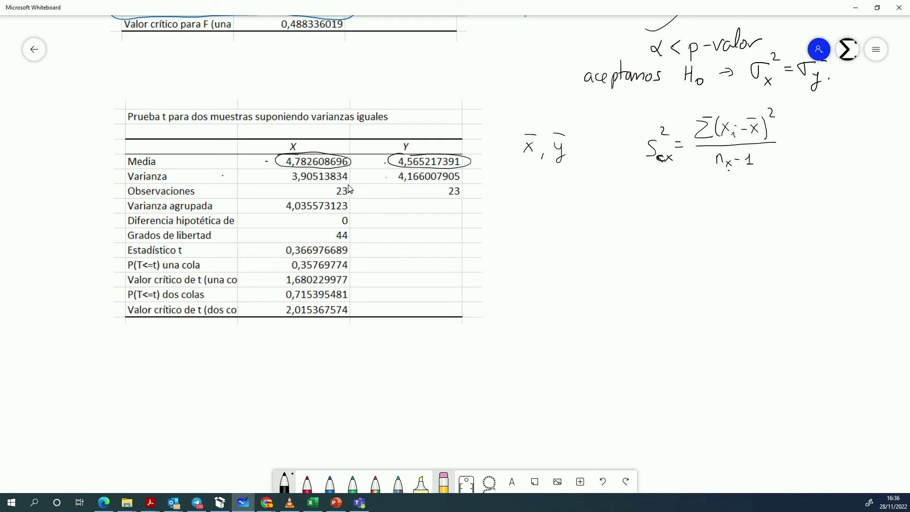
Write the variance formula S²cy = Σ(yi − ȳ)² / (ny − 1) below the X formula and circle both observation counts in the table
mouse_move(350, 185)
left_mouse_down()
mouse_move(330, 192)
mouse_move(354, 196)
mouse_move(351, 185)
left_mouse_up()
mouse_move(658, 213)
left_mouse_down()
mouse_move(652, 232)
mouse_move(669, 238)
mouse_move(672, 212)
left_mouse_up()
left_click_drag(678, 214, 685, 213)
left_click_drag(678, 219, 685, 218)
mouse_move(713, 190)
left_mouse_down()
mouse_move(706, 208)
mouse_move(725, 194)
mouse_move(741, 211)
mouse_move(765, 205)
mouse_move(762, 219)
mouse_move(785, 188)
left_mouse_up()
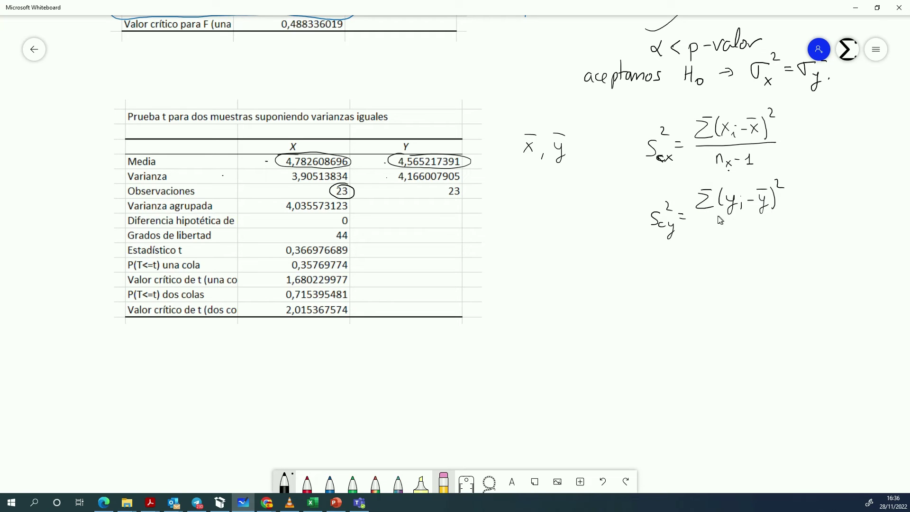
left_click_drag(696, 217, 777, 215)
mouse_move(718, 239)
left_mouse_down()
mouse_move(723, 230)
mouse_move(729, 246)
mouse_move(747, 230)
left_mouse_up()
left_click_drag(753, 226, 757, 234)
mouse_move(463, 191)
left_mouse_down()
mouse_move(444, 193)
mouse_move(466, 188)
left_mouse_up()
Mark the pooled variance, degrees of freedom and t statistic rows with arrows, and annotate the circled 44 as nx + ny − 2
left_click_drag(84, 208, 115, 207)
left_click_drag(83, 237, 120, 236)
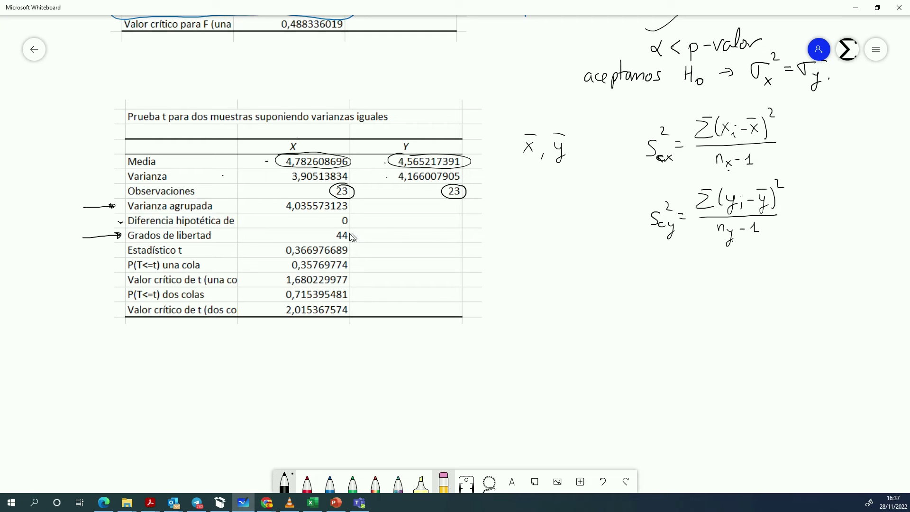
mouse_move(343, 230)
left_mouse_down()
mouse_move(349, 244)
mouse_move(348, 232)
mouse_move(366, 236)
left_mouse_up()
left_click_drag(371, 241, 431, 246)
left_click_drag(83, 254, 119, 256)
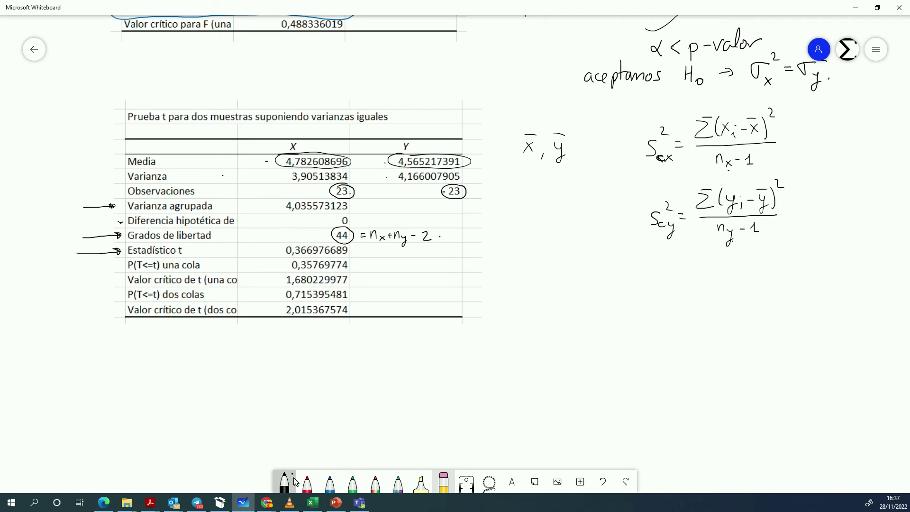
Brace the last four table rows, marking the one-tailed pair in red and the two-tailed pair in green
mouse_move(87, 259)
left_mouse_down()
mouse_move(85, 306)
mouse_move(96, 326)
left_mouse_up()
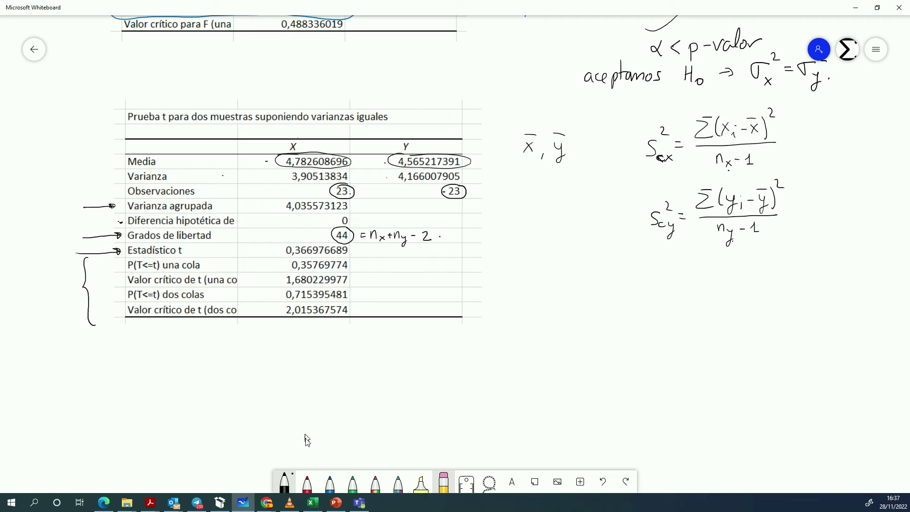
left_click(307, 483)
mouse_move(110, 261)
left_mouse_down()
mouse_move(110, 283)
mouse_move(119, 264)
mouse_move(124, 284)
mouse_move(114, 279)
mouse_move(127, 271)
left_mouse_up()
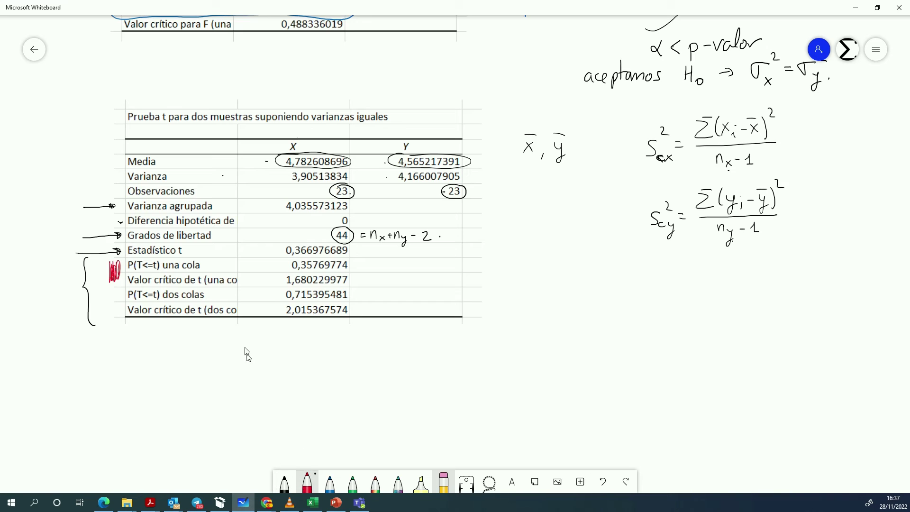
left_click(352, 483)
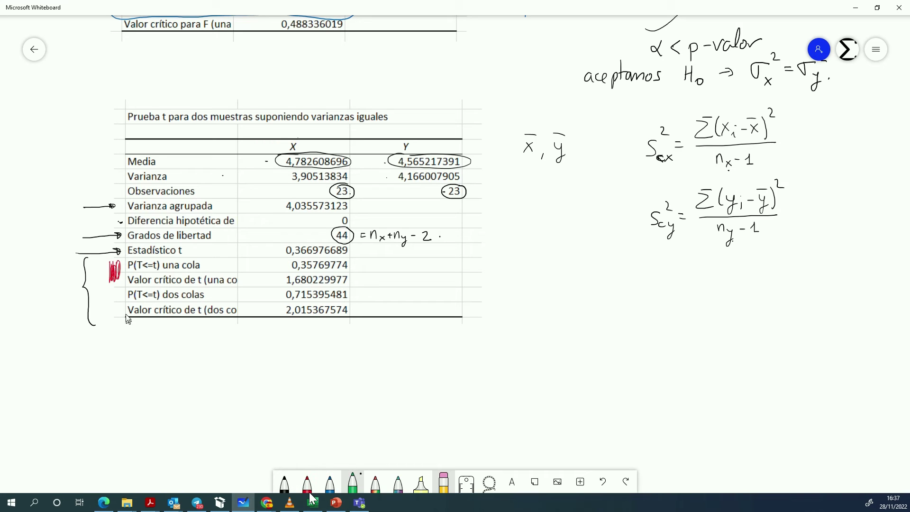
mouse_move(116, 292)
left_mouse_down()
mouse_move(116, 315)
mouse_move(124, 298)
left_mouse_up()
Write in black below the table "igualdad de medias" with H0: μx = μy, H1: μx ≠ μy and α = 0'05
left_click(284, 483)
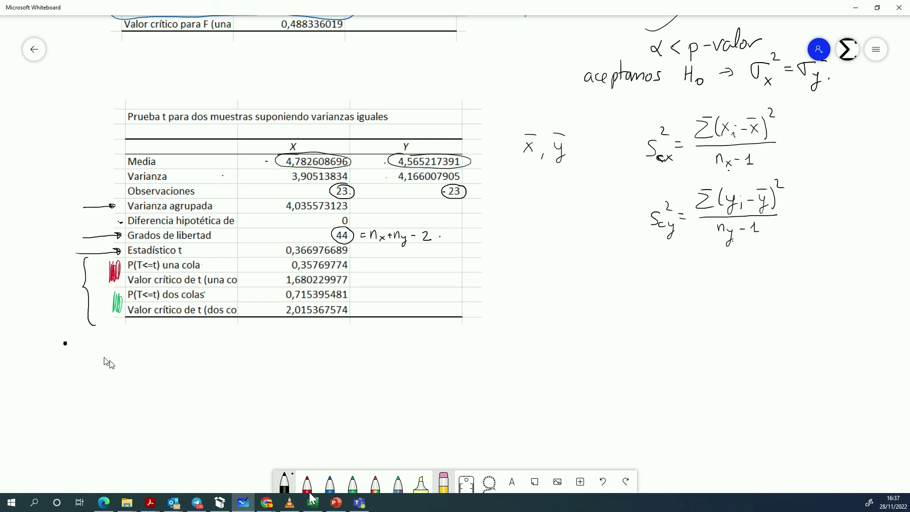
mouse_move(88, 344)
left_mouse_down()
mouse_move(129, 351)
mouse_move(150, 333)
mouse_move(192, 351)
mouse_move(250, 344)
left_mouse_up()
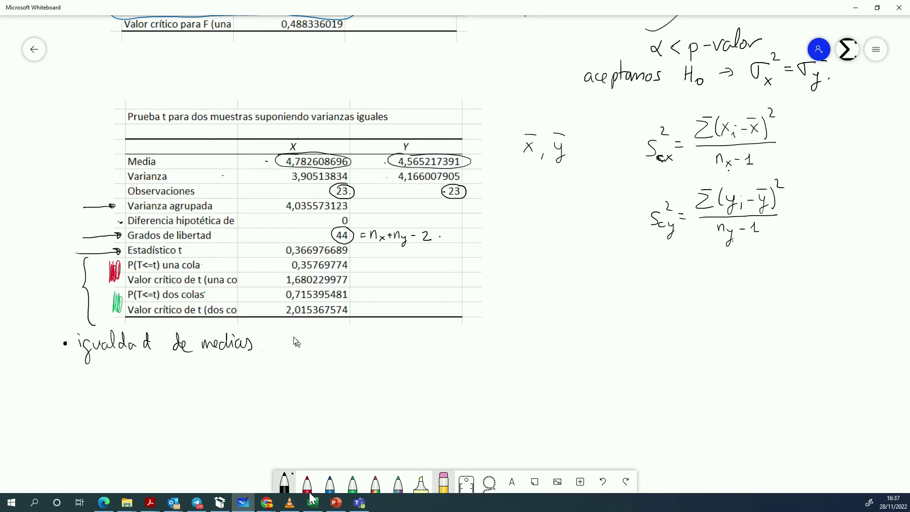
mouse_move(308, 348)
left_mouse_down()
mouse_move(328, 342)
mouse_move(344, 353)
left_mouse_up()
mouse_move(344, 344)
left_mouse_down()
mouse_move(338, 354)
mouse_move(391, 361)
left_mouse_up()
left_click_drag(300, 381, 308, 381)
mouse_move(308, 373)
left_mouse_down()
mouse_move(309, 390)
mouse_move(324, 402)
mouse_move(343, 381)
mouse_move(362, 391)
mouse_move(383, 382)
mouse_move(398, 393)
left_mouse_up()
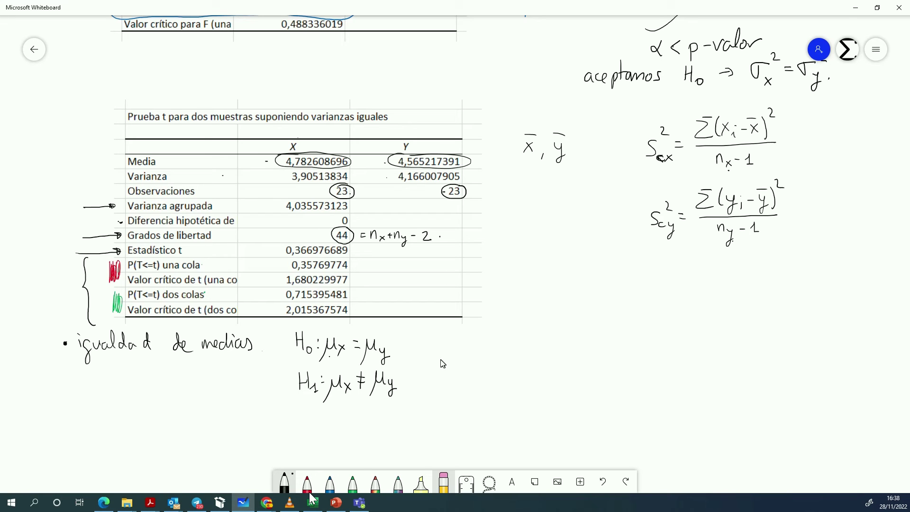
left_click_drag(439, 340, 442, 351)
mouse_move(455, 344)
left_mouse_down()
mouse_move(475, 339)
mouse_move(480, 348)
left_mouse_up()
left_click(486, 348)
In green, point an arrow at the two-tailed P row and write "p-valor = 0'715" beside α
left_click(352, 483)
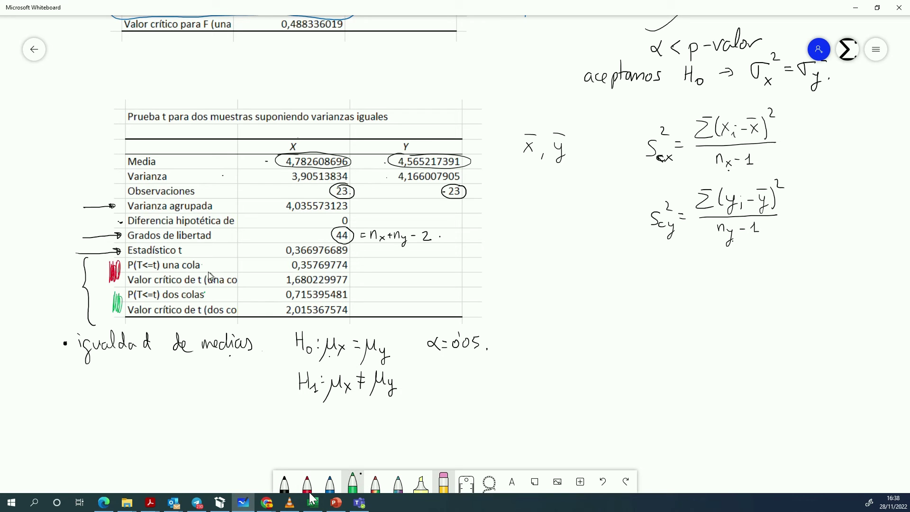
left_click_drag(239, 295, 214, 295)
mouse_move(525, 353)
left_mouse_down()
mouse_move(555, 337)
mouse_move(564, 344)
mouse_move(608, 331)
left_mouse_up()
mouse_move(611, 336)
left_mouse_down()
mouse_move(622, 334)
mouse_move(616, 352)
mouse_move(631, 348)
left_mouse_up()
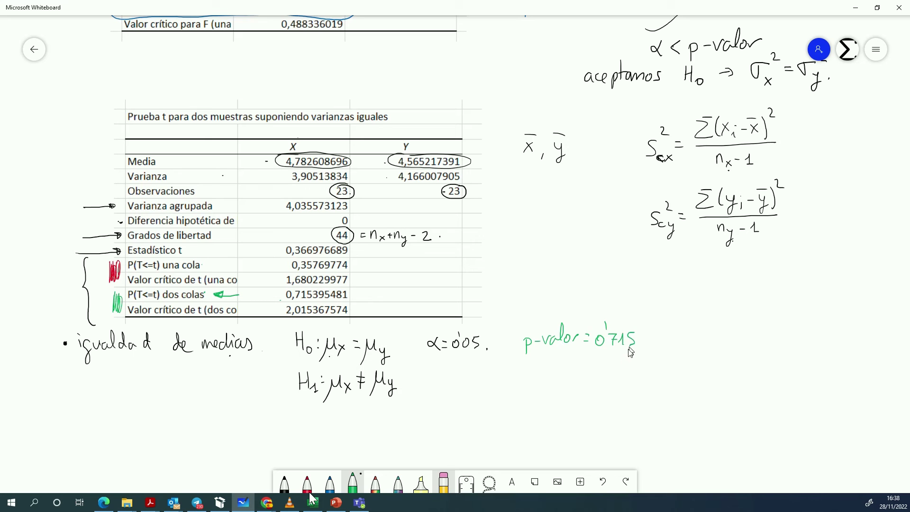
Join α and the p-value with a green brace and write the conclusion "α < p-valor, aceptamos H0"
left_click_drag(450, 359, 619, 359)
mouse_move(700, 332)
left_mouse_down()
mouse_move(685, 343)
mouse_move(767, 341)
mouse_move(777, 328)
left_mouse_up()
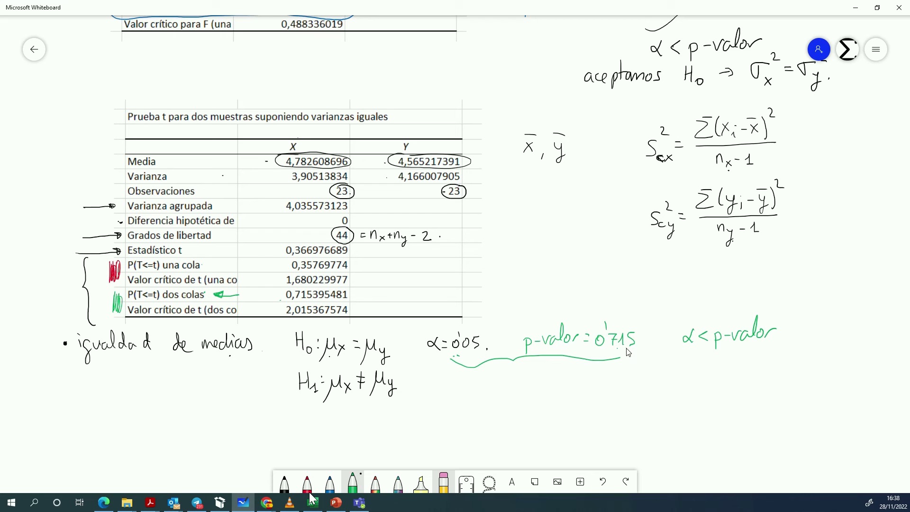
mouse_move(634, 369)
left_mouse_down()
mouse_move(631, 376)
mouse_move(662, 386)
mouse_move(669, 375)
mouse_move(699, 377)
mouse_move(713, 365)
mouse_move(708, 379)
mouse_move(752, 367)
left_mouse_up()
left_click(764, 370)
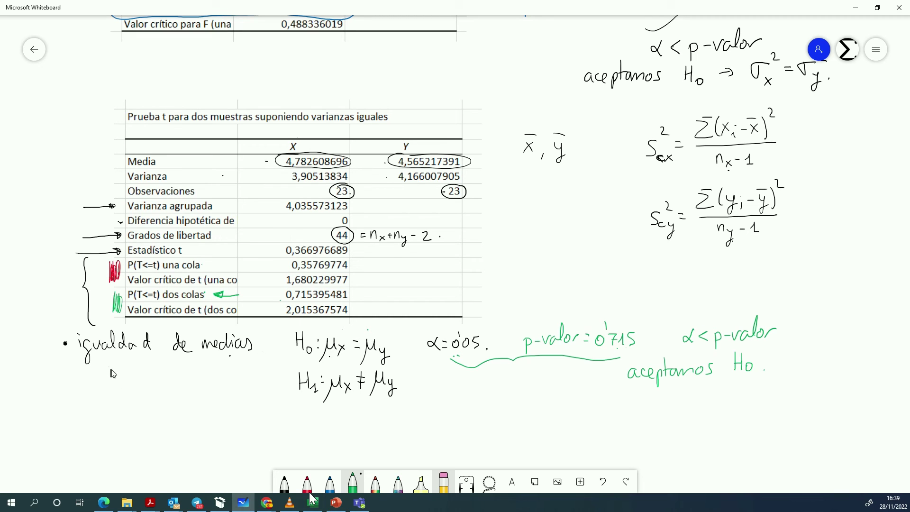
Make room for new notes below the equality-of-means section and switch to the black pen
scroll(855, 392, "down", 2)
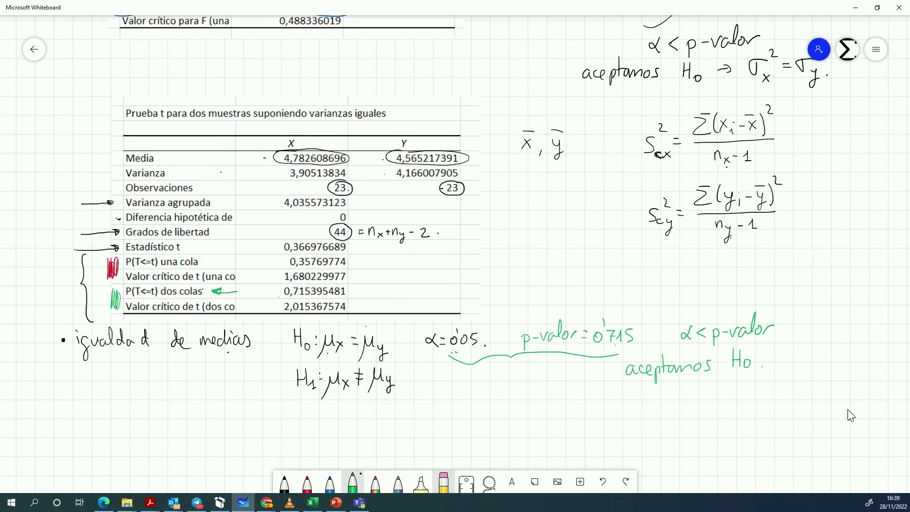
scroll(855, 392, "down", 2)
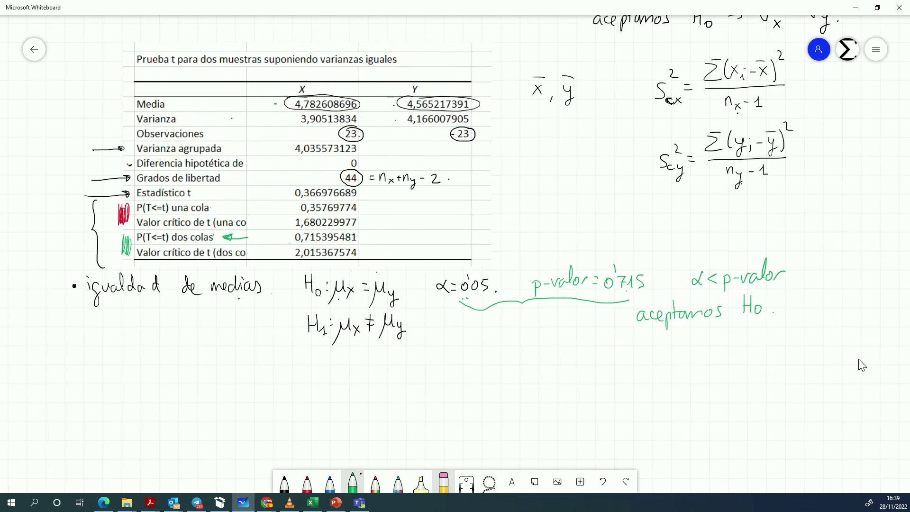
left_click(285, 485)
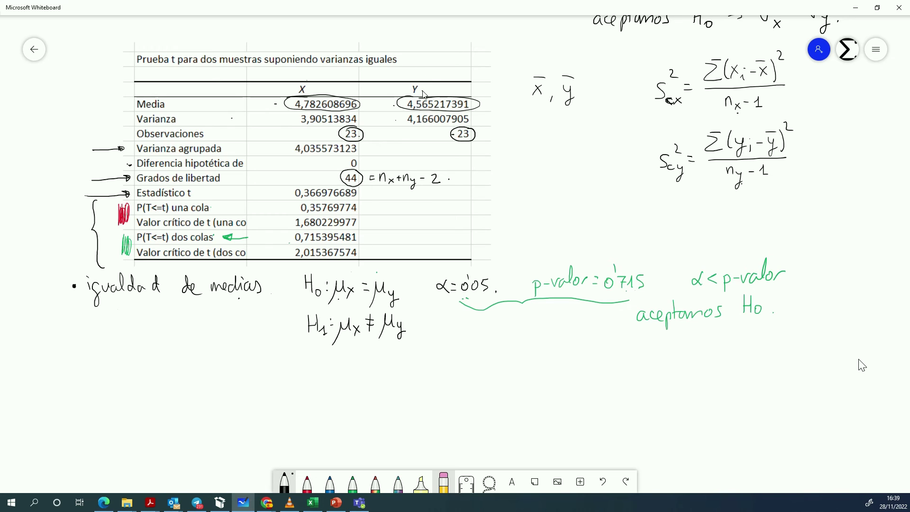
left_click(421, 91)
left_click(89, 415)
mouse_move(90, 410)
left_mouse_down()
mouse_move(86, 426)
mouse_move(98, 408)
mouse_move(99, 417)
left_mouse_up()
left_click_drag(103, 413, 102, 411)
key("ctrl+z")
key("ctrl+z")
key("ctrl+z")
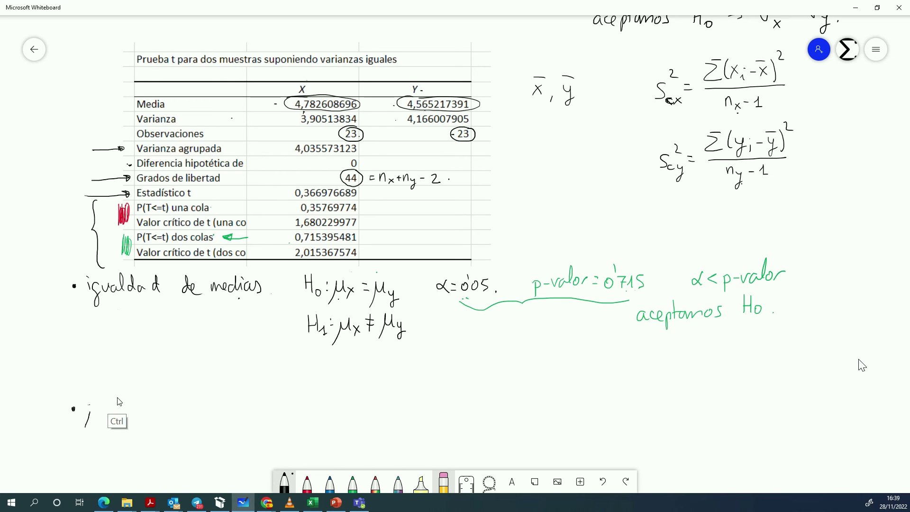
Write the heading "Una media es superior a la otra" with the null hypothesis H0: μx ≤ μy beneath it
mouse_move(89, 396)
left_mouse_down()
mouse_move(106, 411)
mouse_move(148, 415)
mouse_move(174, 402)
mouse_move(205, 412)
mouse_move(285, 397)
mouse_move(387, 409)
left_mouse_up()
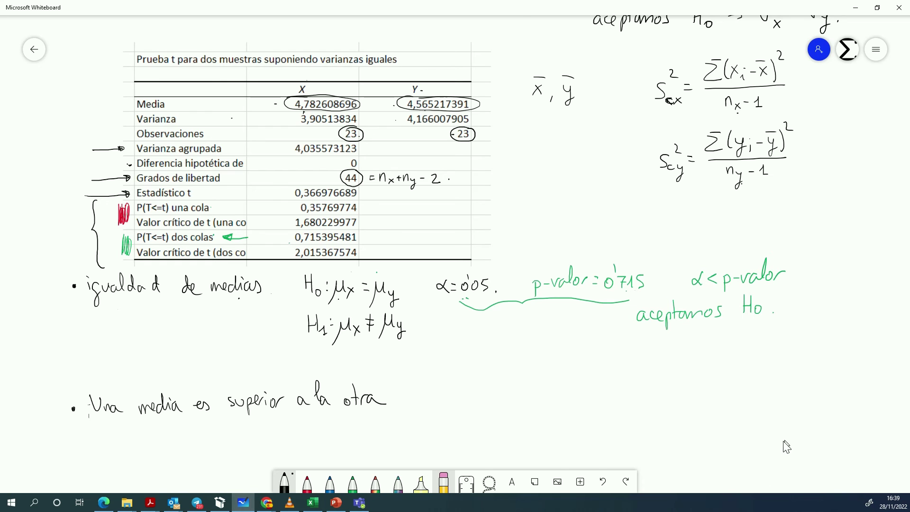
scroll(783, 442, "down", 2)
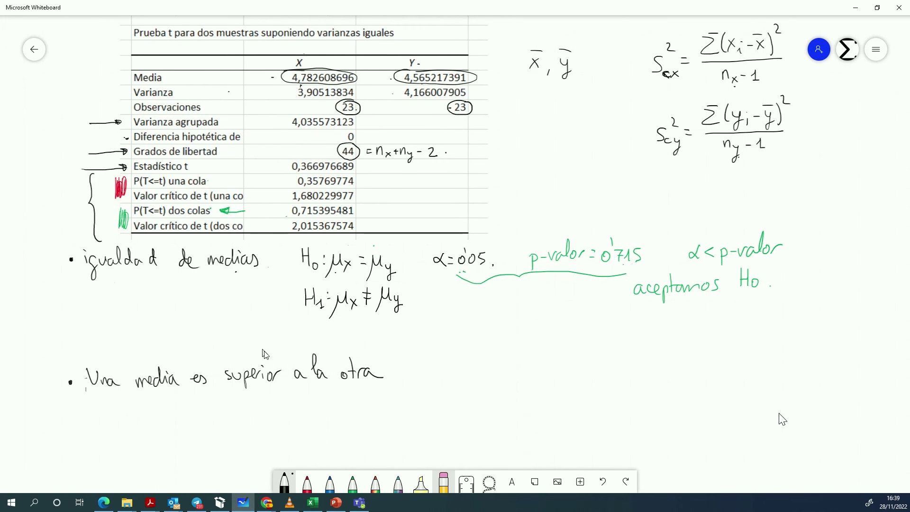
left_click_drag(305, 392, 315, 410)
left_click_drag(322, 406, 321, 406)
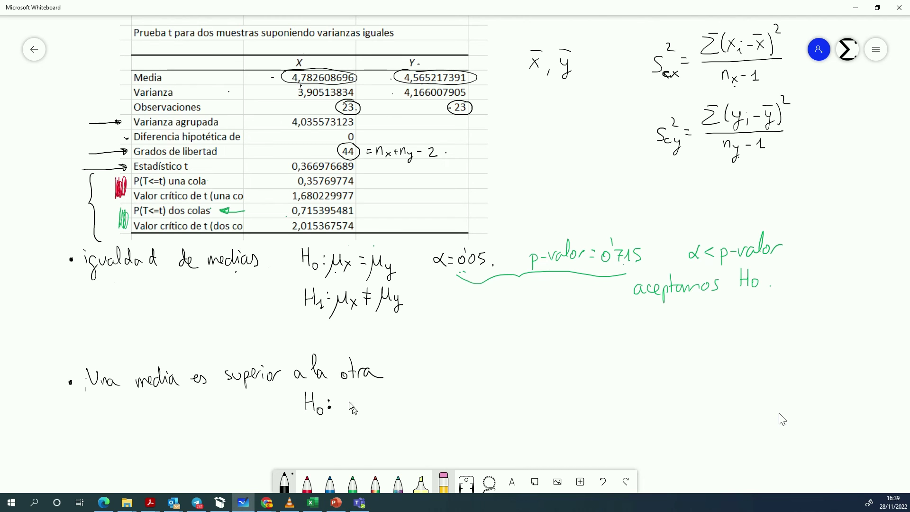
mouse_move(342, 421)
left_mouse_down()
mouse_move(356, 397)
mouse_move(366, 411)
left_mouse_up()
mouse_move(366, 402)
left_mouse_down()
mouse_move(359, 411)
mouse_move(401, 408)
mouse_move(413, 395)
left_mouse_up()
left_click_drag(416, 403, 419, 417)
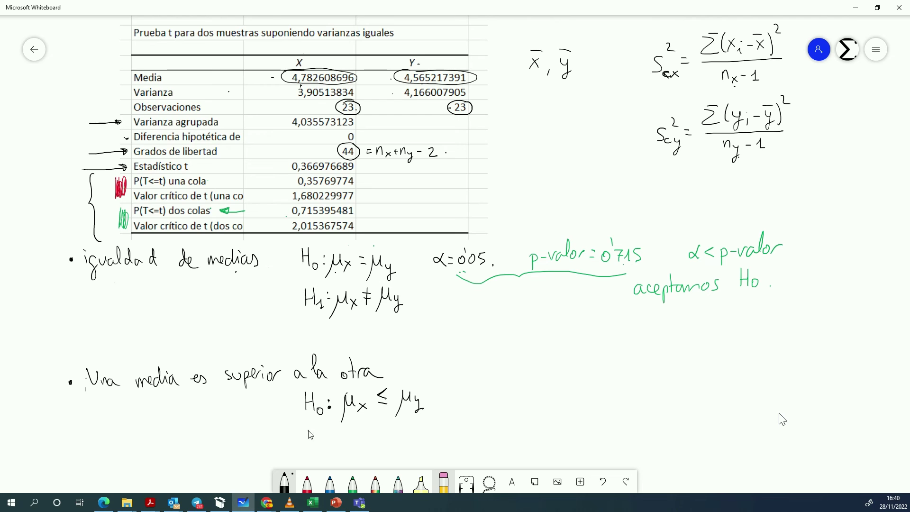
Write the alternative hypothesis H1: μx > μy under H0, and the significance level α = 0'05 beside them
mouse_move(308, 430)
left_mouse_down()
mouse_move(309, 446)
mouse_move(318, 437)
left_mouse_up()
mouse_move(318, 429)
left_mouse_down()
mouse_move(317, 447)
mouse_move(344, 453)
mouse_move(361, 430)
left_mouse_up()
left_click(337, 435)
left_click(336, 446)
mouse_move(362, 437)
left_mouse_down()
mouse_move(362, 446)
mouse_move(394, 452)
mouse_move(408, 429)
mouse_move(417, 457)
left_mouse_up()
left_click(435, 439)
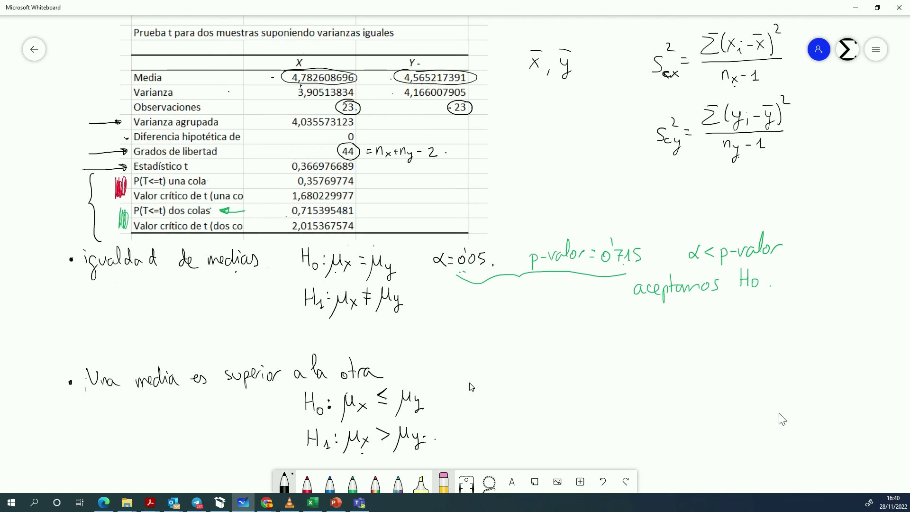
mouse_move(470, 386)
left_mouse_down()
mouse_move(473, 394)
mouse_move(478, 386)
left_mouse_up()
left_click_drag(470, 392, 486, 384)
left_click_drag(493, 381, 493, 385)
left_click_drag(499, 384, 504, 393)
left_click(518, 393)
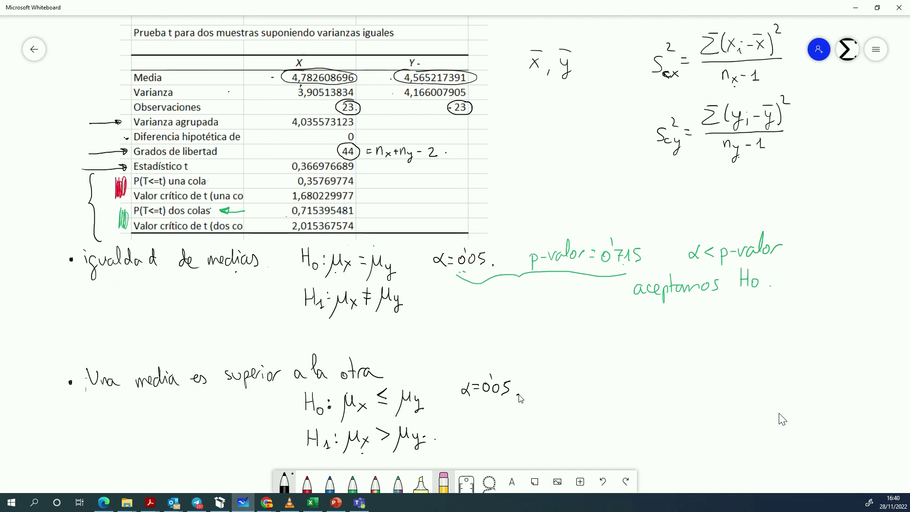
Label the equality-of-means test "bilateral", "dos colas" in green and the superiority test "unilateral", "una cola" in red
left_click(307, 483)
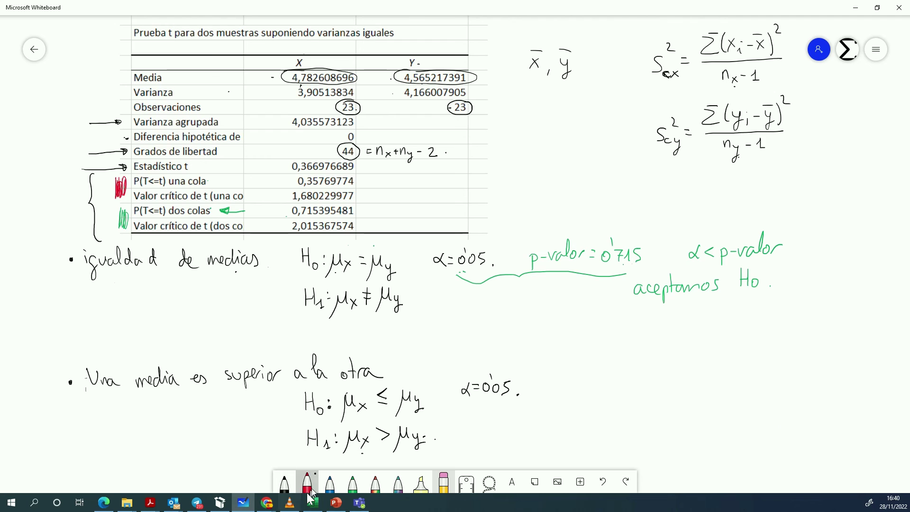
left_click(352, 483)
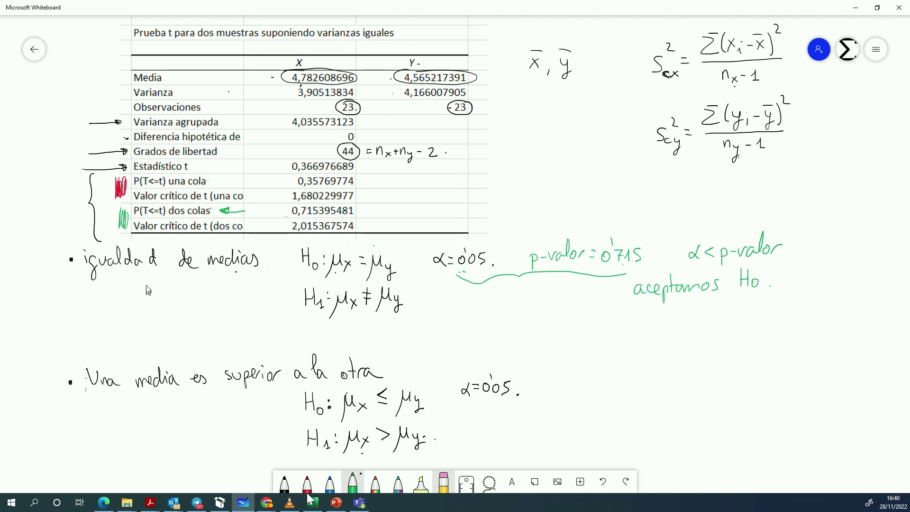
mouse_move(148, 290)
left_mouse_down()
mouse_move(154, 303)
mouse_move(166, 291)
mouse_move(173, 303)
mouse_move(214, 298)
left_mouse_up()
mouse_move(154, 320)
left_mouse_down()
mouse_move(223, 318)
mouse_move(229, 308)
left_mouse_up()
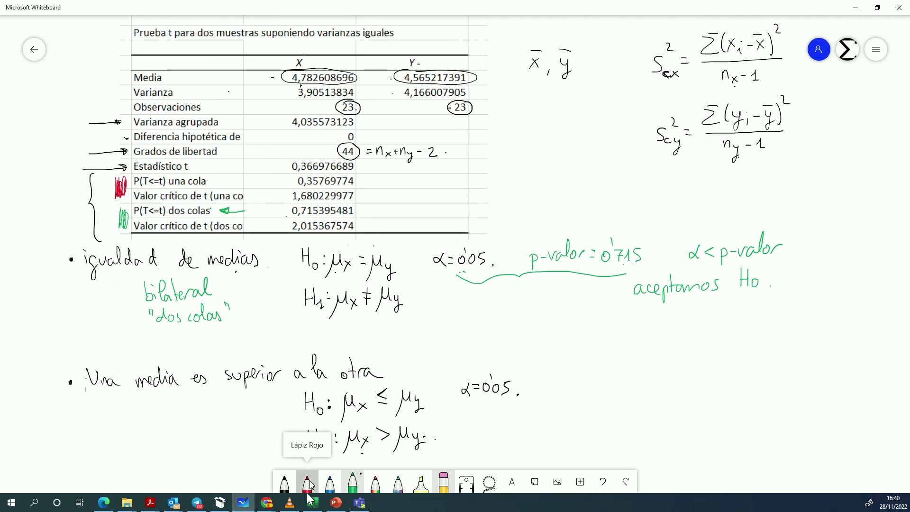
left_click(307, 483)
mouse_move(139, 403)
left_mouse_down()
mouse_move(157, 411)
mouse_move(164, 395)
mouse_move(170, 412)
mouse_move(204, 415)
mouse_move(167, 435)
mouse_move(231, 425)
left_mouse_up()
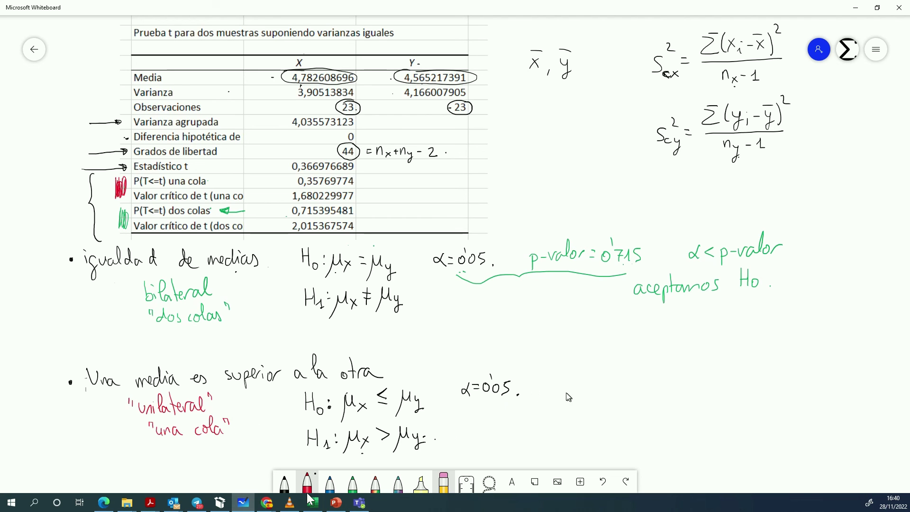
In red, outline the one-tailed P row, write "p-valor = 0'3756" beside the second α, and join the two with a brace
left_click_drag(559, 388, 619, 376)
mouse_move(198, 173)
left_mouse_down()
mouse_move(133, 175)
mouse_move(133, 199)
mouse_move(357, 190)
mouse_move(348, 176)
mouse_move(198, 175)
left_mouse_up()
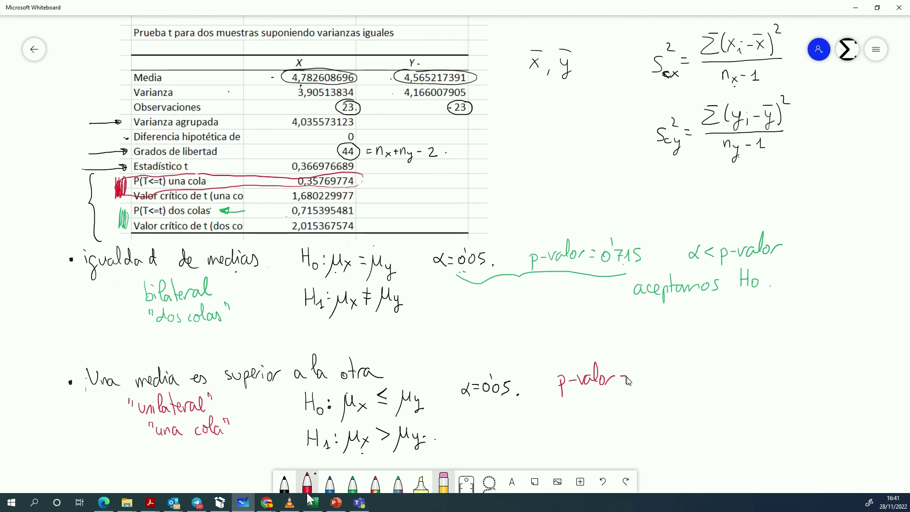
left_click_drag(637, 374, 647, 382)
left_click_drag(651, 370, 670, 382)
mouse_move(478, 400)
left_mouse_down()
mouse_move(500, 410)
mouse_move(656, 389)
left_mouse_up()
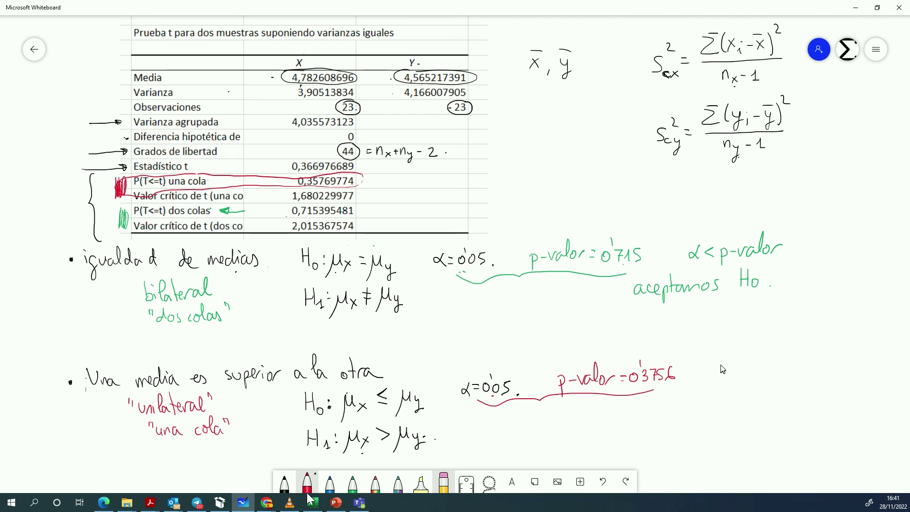
Write the one-tailed conclusion "α < p-valor, aceptamos H0" in red beside the second p-value
mouse_move(723, 367)
left_mouse_down()
mouse_move(745, 385)
mouse_move(746, 371)
mouse_move(760, 371)
left_mouse_up()
left_click_drag(762, 364, 783, 374)
left_click_drag(787, 366, 804, 362)
mouse_move(668, 416)
left_mouse_down()
mouse_move(713, 406)
mouse_move(724, 416)
left_mouse_up()
mouse_move(742, 407)
left_mouse_down()
mouse_move(742, 390)
mouse_move(756, 408)
left_mouse_up()
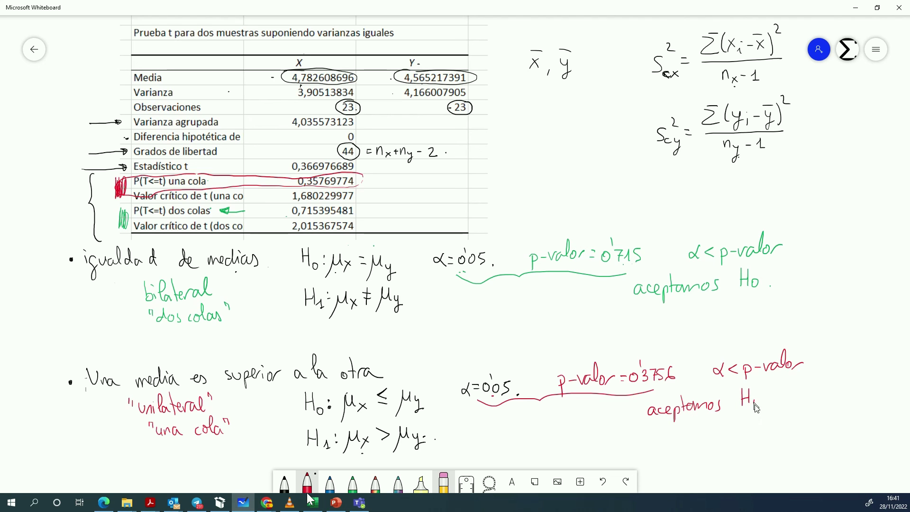